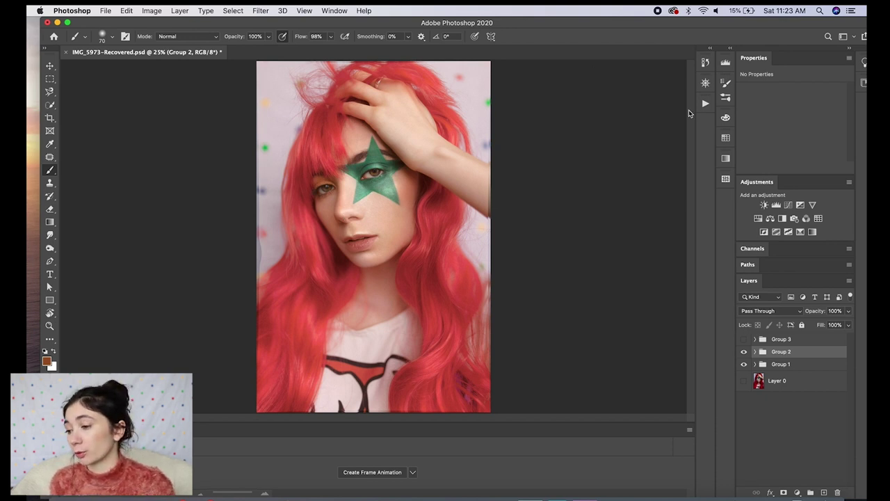
# Select Group 2, keep it collapsed, and stamp all visible layers into a new merged layer above it
pyautogui.click(781, 339)
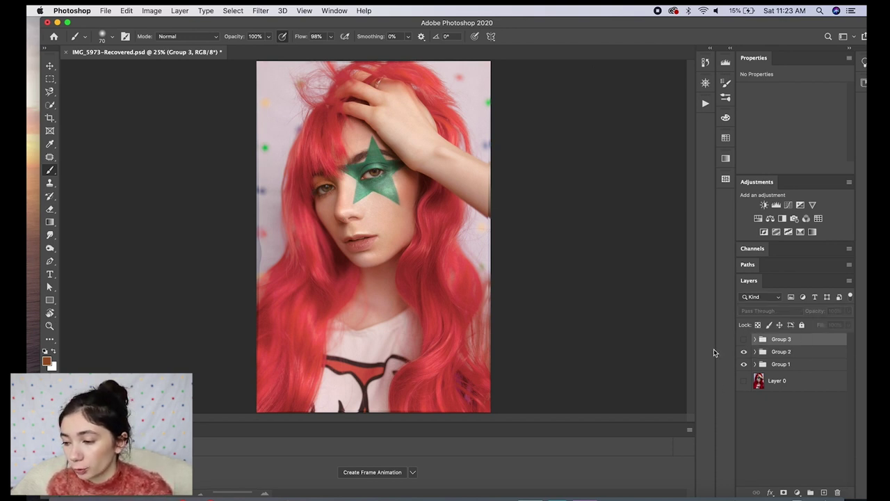
pyautogui.click(754, 351)
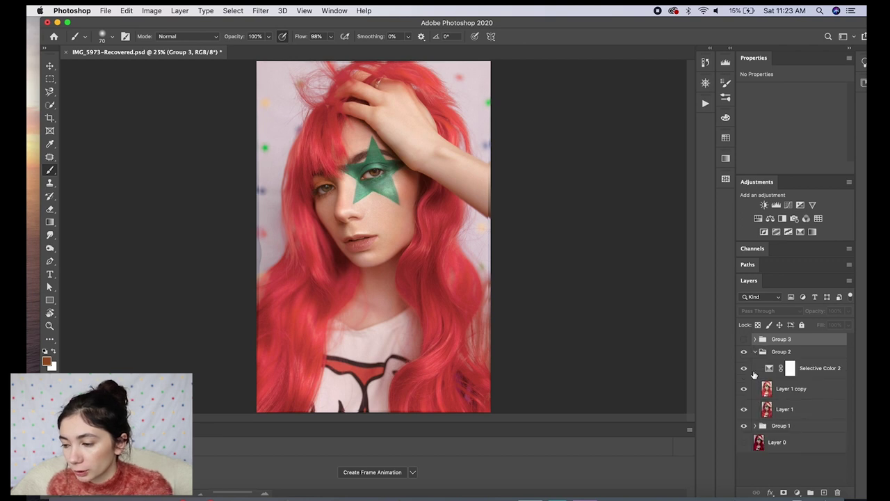
pyautogui.click(749, 352)
pyautogui.click(755, 352)
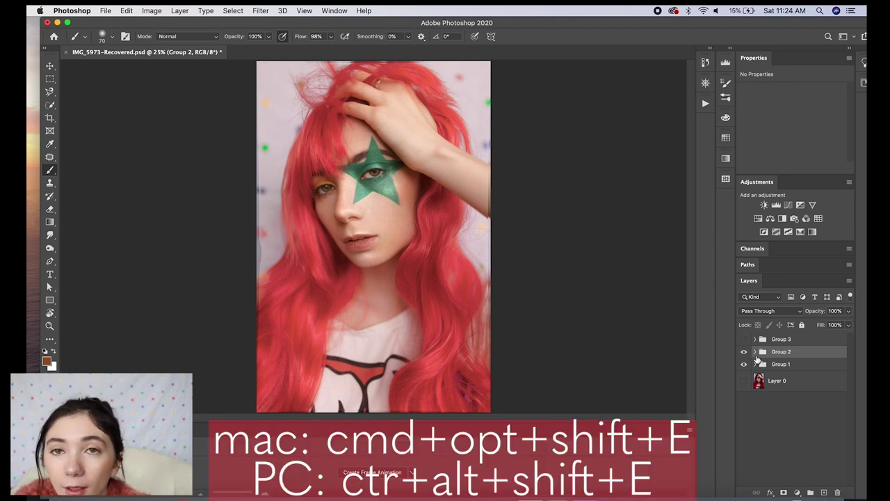
pyautogui.press('super+alt+shift+e')
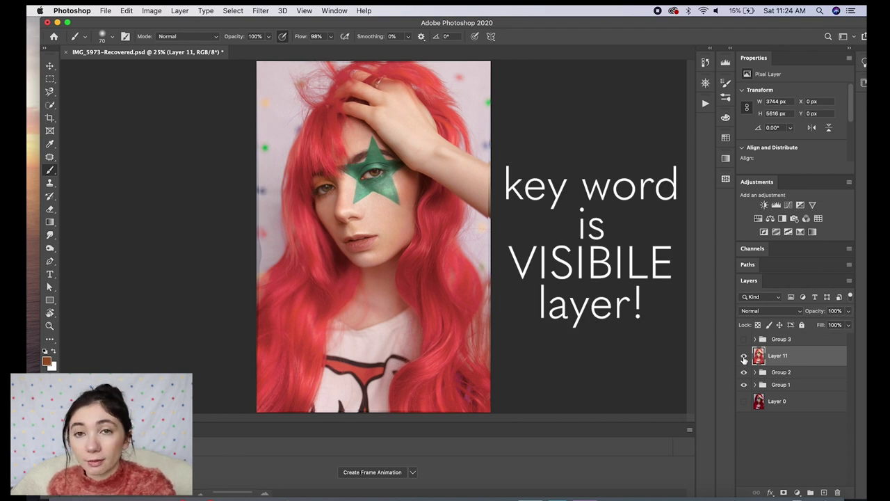
# Check the merged layer by hiding Group 2 and Group 1 and toggling Layer 11 off and on
pyautogui.click(745, 372)
pyautogui.click(744, 386)
pyautogui.click(744, 356)
pyautogui.click(744, 356)
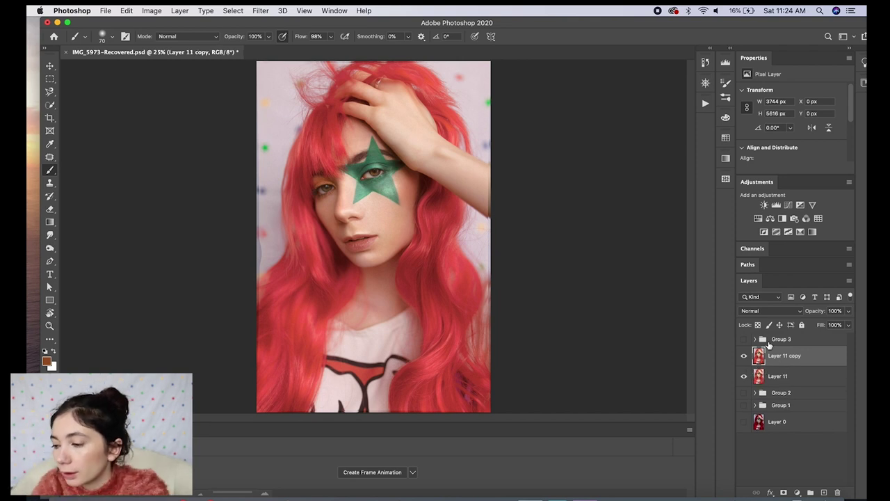
# Choose the Clone Stamp tool for work on Layer 11 copy
pyautogui.press('s')
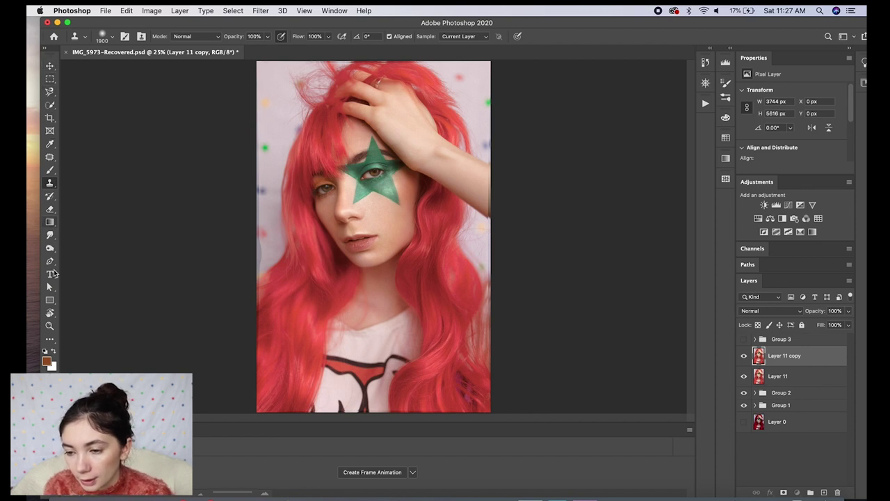
pyautogui.rightClick(46, 179)
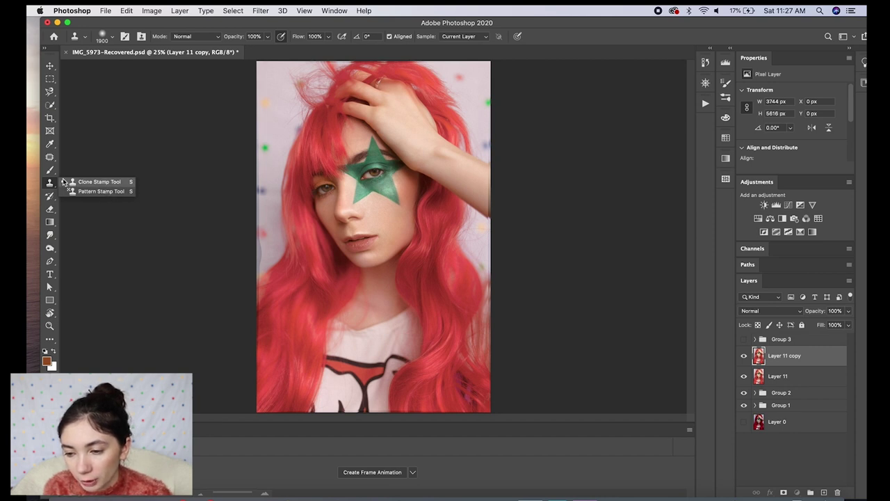
pyautogui.click(76, 185)
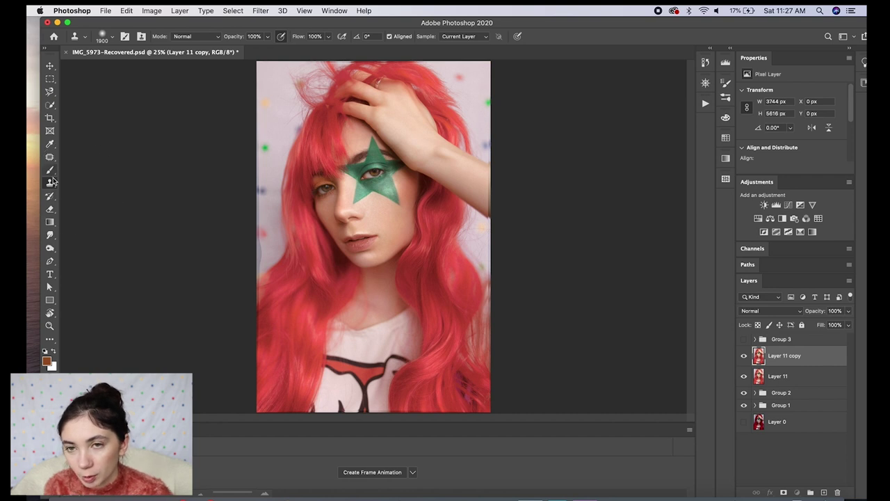
pyautogui.rightClick(53, 182)
pyautogui.click(55, 188)
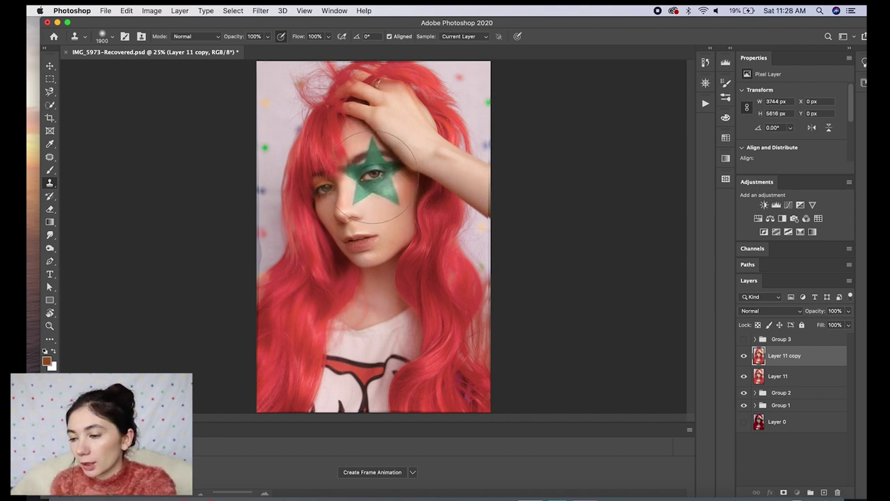
# Try cloning the star-painted eye onto the forehead and arm with the 1900 px brush, and undo the strokes
pyautogui.moveTo(375, 146); pyautogui.dragTo(392, 96)
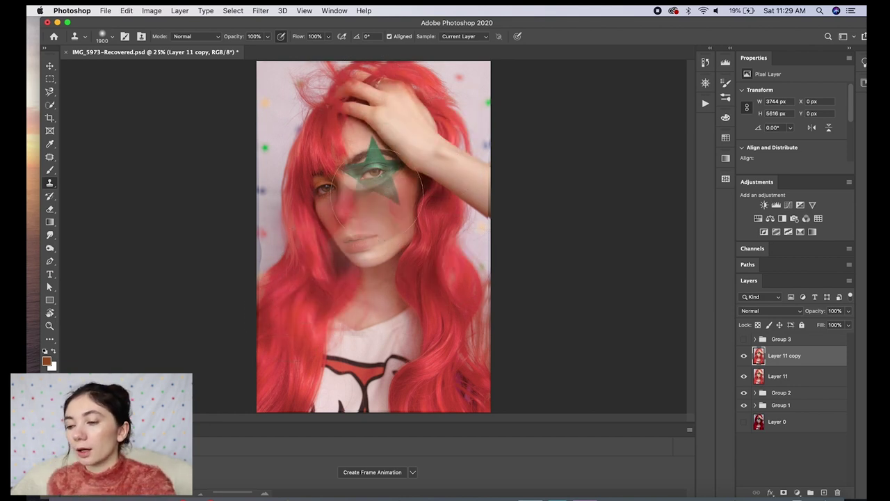
pyautogui.press('alt')
pyautogui.keyDown('alt'); pyautogui.click(382, 179); pyautogui.keyUp('alt')
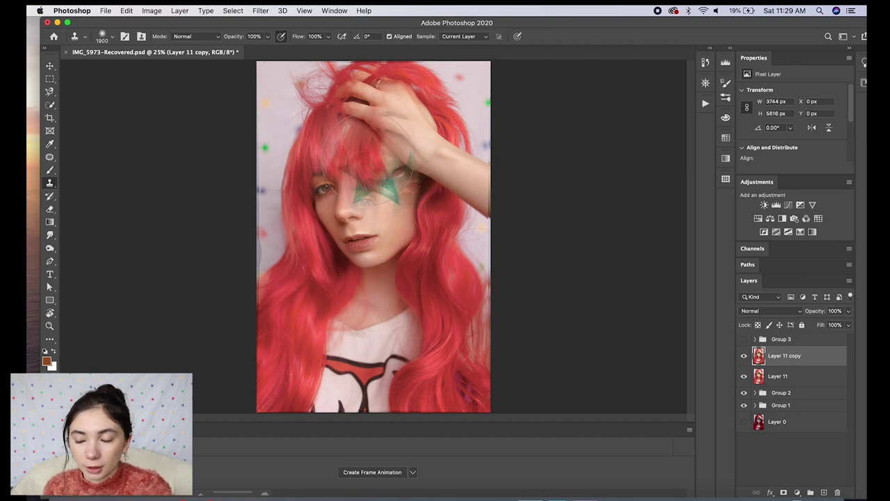
pyautogui.keyDown('alt'); pyautogui.click(375, 173); pyautogui.keyUp('alt')
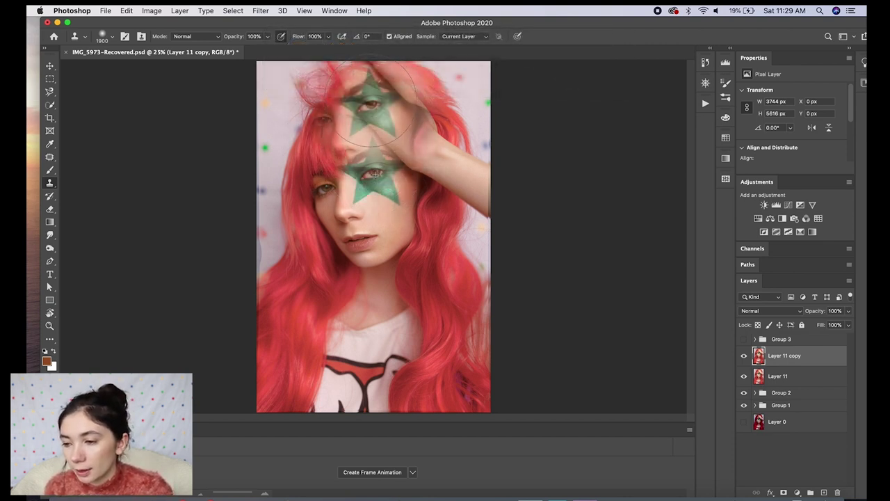
pyautogui.keyDown('alt'); pyautogui.click(382, 195); pyautogui.keyUp('alt')
pyautogui.click(445, 141)
pyautogui.press('super+z')
pyautogui.press('super+z')
# Reduce the Clone Stamp brush to 1400 px, try stamping the sampled eye over the hair and arm, and undo both stamps
pyautogui.press('[')
pyautogui.press('[')
pyautogui.press('[')
pyautogui.press('[')
pyautogui.press('[')
pyautogui.keyDown('alt'); pyautogui.click(375, 174); pyautogui.keyUp('alt')
pyautogui.click(329, 118)
pyautogui.press('super+z')
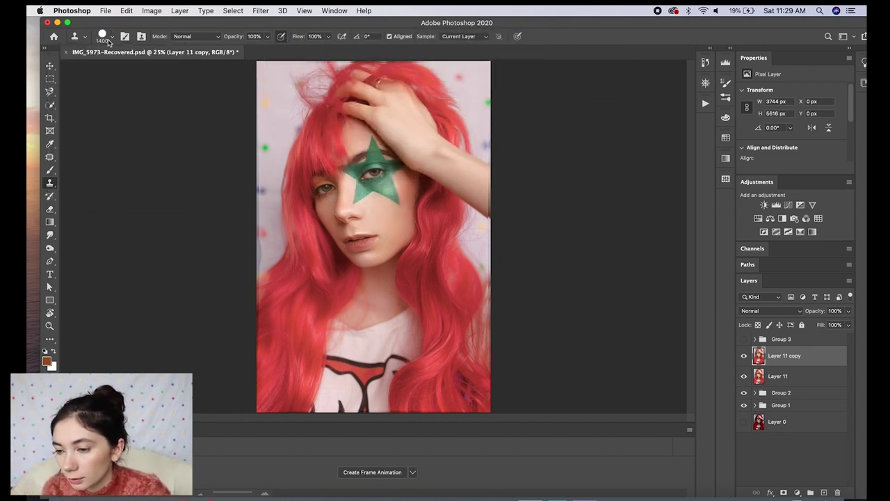
pyautogui.click(426, 147)
pyautogui.press('super+z')
# Clone the star-painted eye above the face, over the arm and across the hair beside the face, resampling the original eye before each stamp
pyautogui.keyDown('alt'); pyautogui.click(373, 174); pyautogui.keyUp('alt')
pyautogui.click(371, 101)
pyautogui.keyDown('alt'); pyautogui.click(371, 172); pyautogui.keyUp('alt')
pyautogui.click(427, 142)
pyautogui.keyDown('alt'); pyautogui.click(372, 173); pyautogui.keyUp('alt')
pyautogui.click(429, 82)
pyautogui.keyDown('alt'); pyautogui.click(372, 172); pyautogui.keyUp('alt')
pyautogui.click(425, 224)
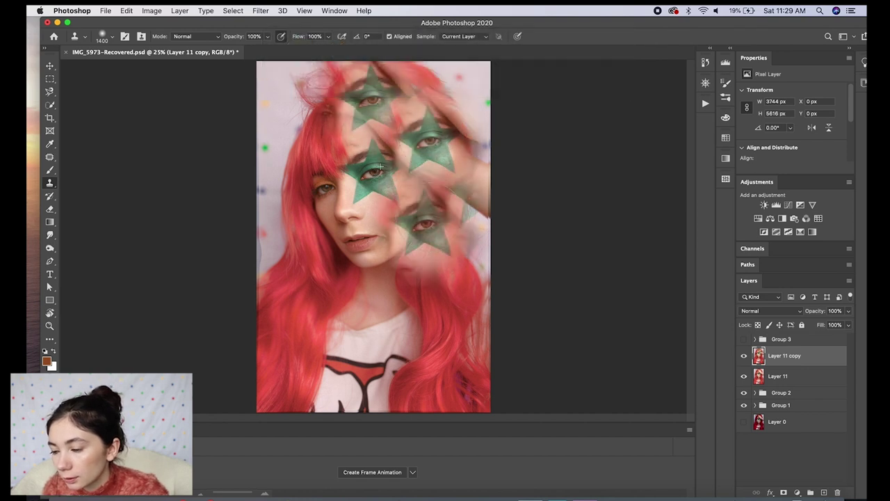
pyautogui.keyDown('alt'); pyautogui.click(373, 172); pyautogui.keyUp('alt')
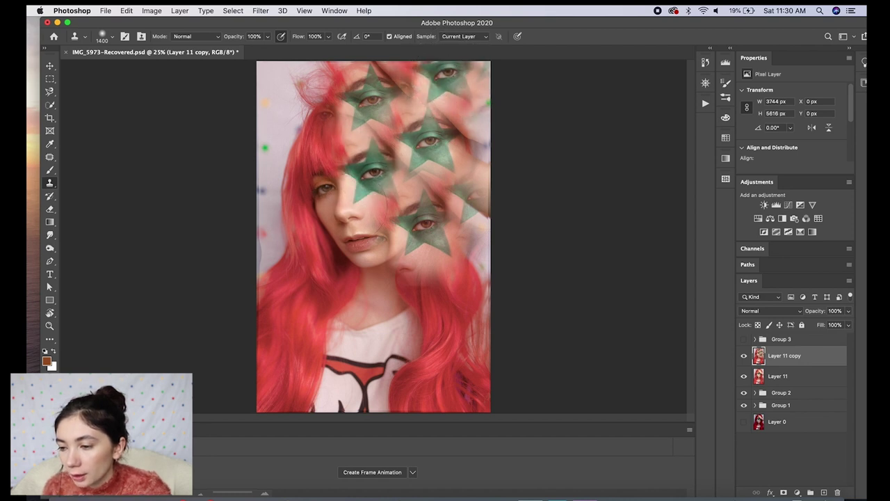
pyautogui.keyDown('alt'); pyautogui.click(373, 172); pyautogui.keyUp('alt')
pyautogui.click(488, 162)
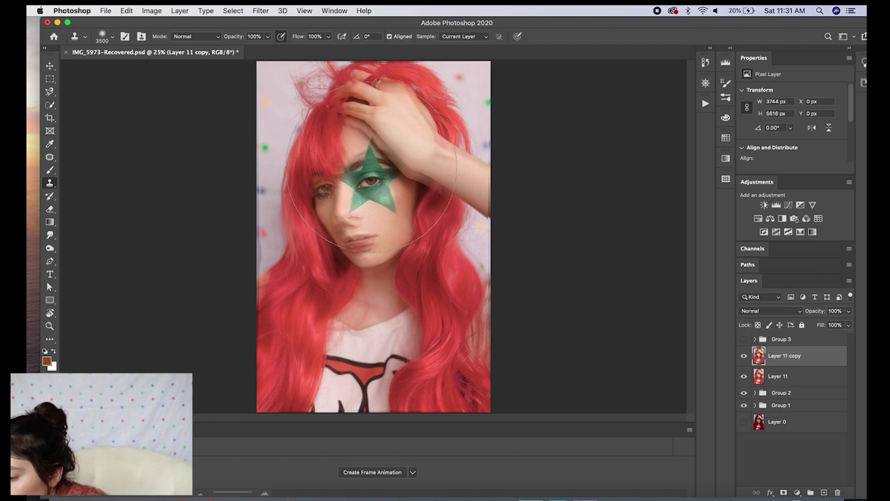
# Enlarge the Clone Stamp brush to 3600 px and clone the whole face into the upper-left corner of the photo
pyautogui.press(']')
pyautogui.press(']')
pyautogui.press(']')
pyautogui.press(']')
pyautogui.press(']')
pyautogui.press(']')
pyautogui.press(']')
pyautogui.press(']')
pyautogui.press(']')
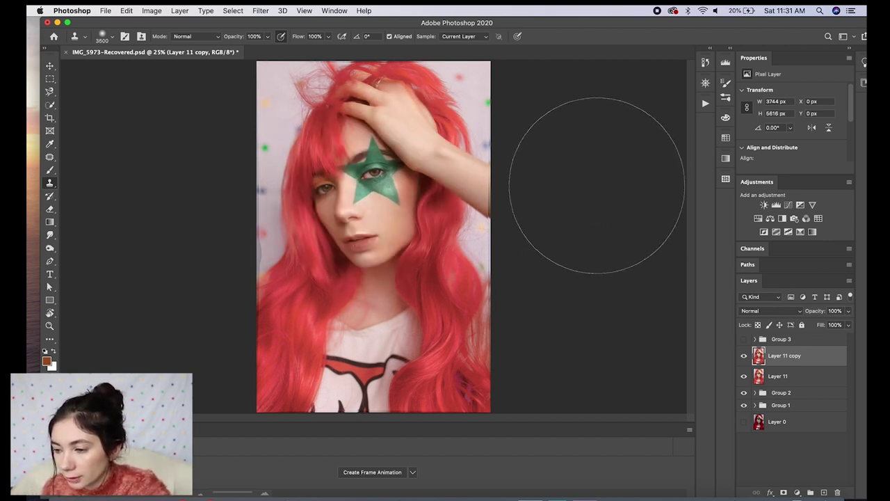
pyautogui.press('alt')
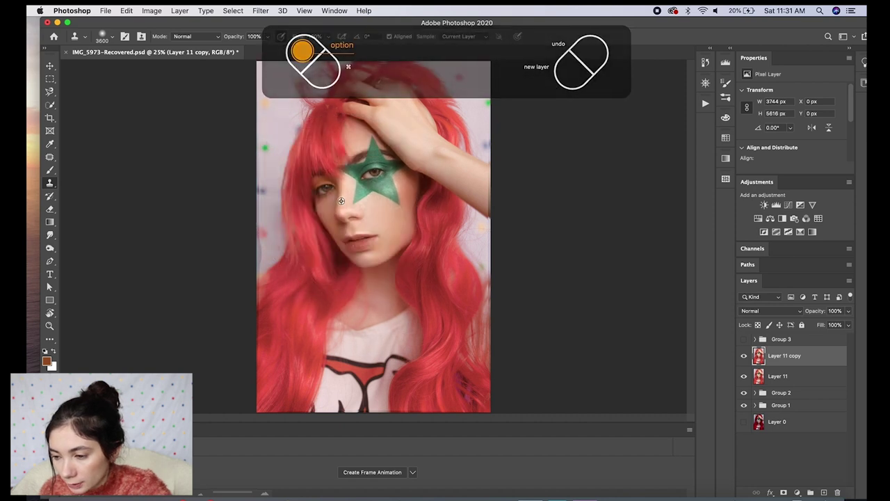
pyautogui.keyDown('alt'); pyautogui.click(340, 195); pyautogui.keyUp('alt')
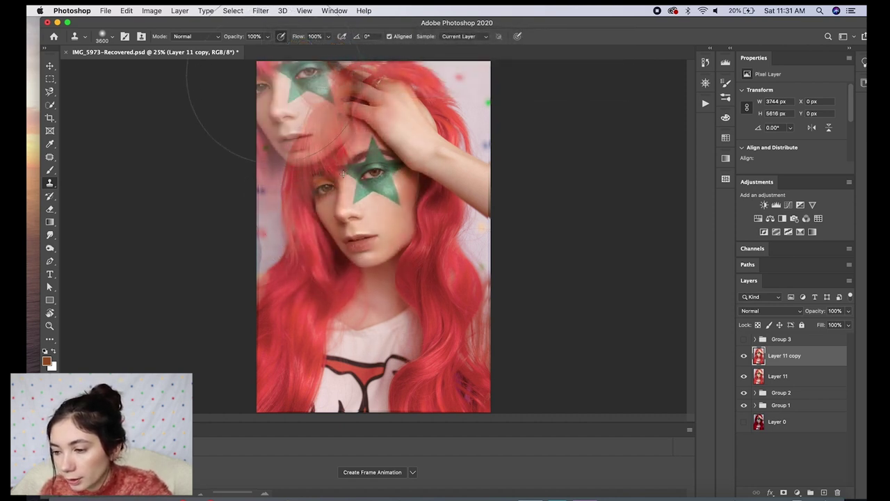
# Try cloning the face over the lower part of the photo on Layer 11 copy, undo it, and resample the face
pyautogui.keyDown('alt'); pyautogui.click(355, 201); pyautogui.keyUp('alt')
pyautogui.moveTo(312, 348)
pyautogui.mouseDown()
pyautogui.moveTo(296, 319)
pyautogui.moveTo(290, 347)
pyautogui.moveTo(295, 334)
pyautogui.moveTo(406, 374)
pyautogui.moveTo(373, 347)
pyautogui.mouseUp()
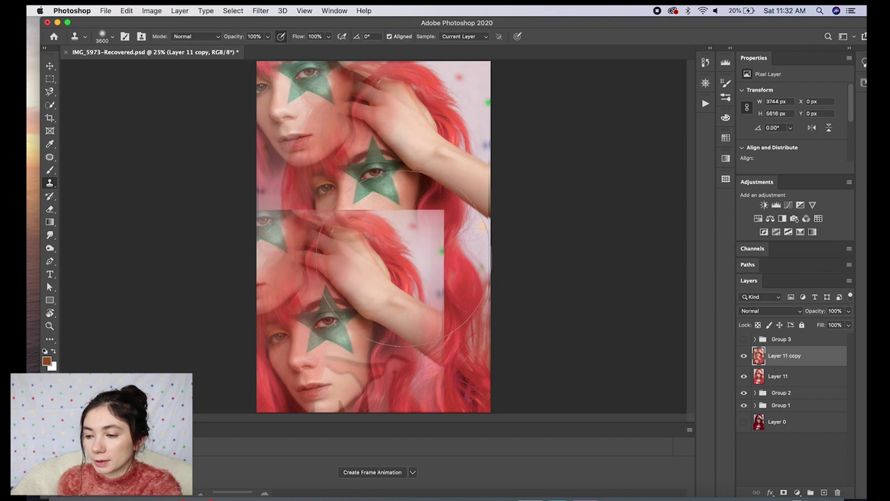
pyautogui.moveTo(398, 272)
pyautogui.mouseDown()
pyautogui.moveTo(425, 284)
pyautogui.moveTo(412, 259)
pyautogui.moveTo(380, 261)
pyautogui.mouseUp()
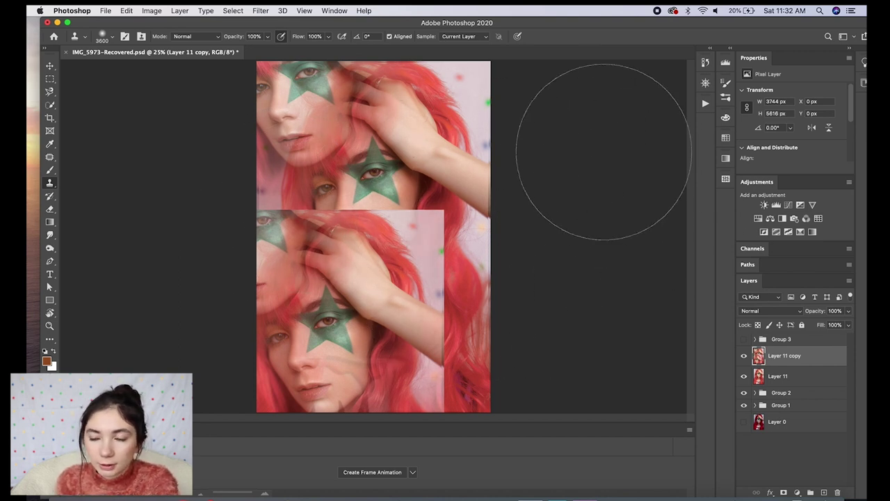
pyautogui.press('super+z')
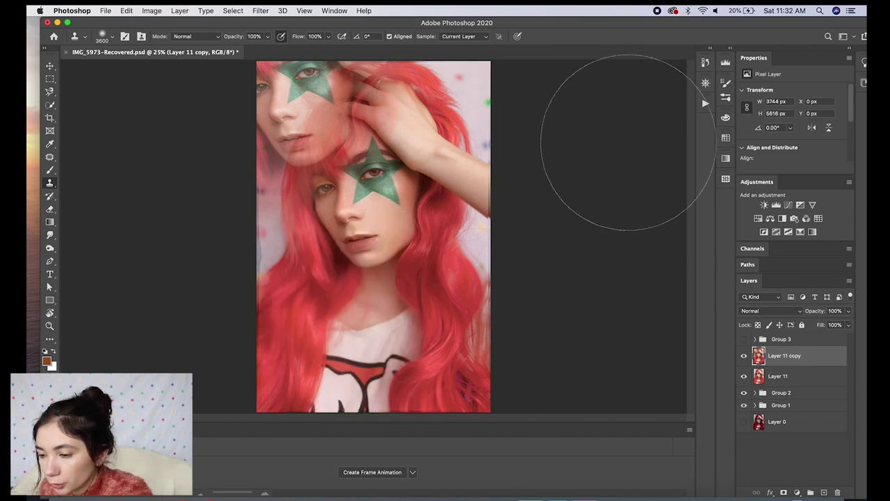
pyautogui.moveTo(385, 215)
pyautogui.mouseDown()
pyautogui.moveTo(425, 165)
pyautogui.moveTo(366, 144)
pyautogui.moveTo(354, 163)
pyautogui.moveTo(369, 194)
pyautogui.moveTo(381, 146)
pyautogui.moveTo(353, 169)
pyautogui.moveTo(372, 182)
pyautogui.mouseUp()
pyautogui.keyDown('alt'); pyautogui.click(357, 179); pyautogui.keyUp('alt')
pyautogui.click(287, 78)
pyautogui.keyDown('alt'); pyautogui.click(361, 189); pyautogui.keyUp('alt')
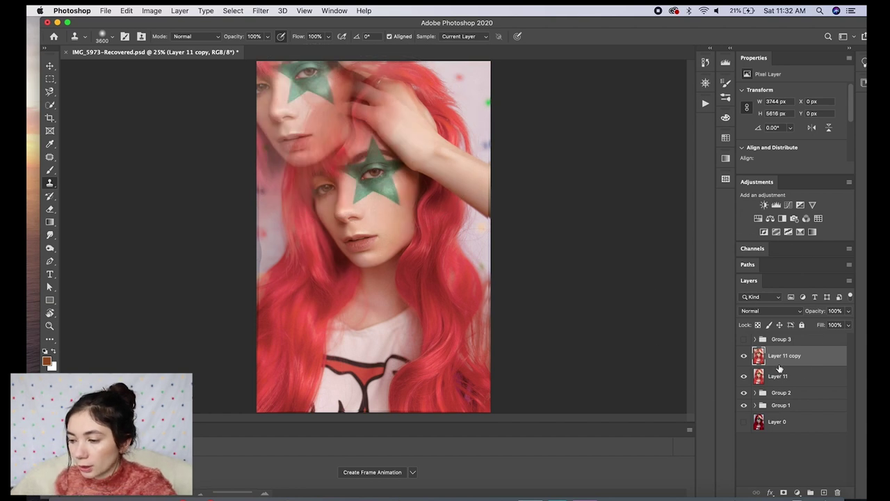
# Try cloning the face sampled from Layer 11 into the lower-left area of Layer 11 copy, and revert the stroke
pyautogui.click(801, 379)
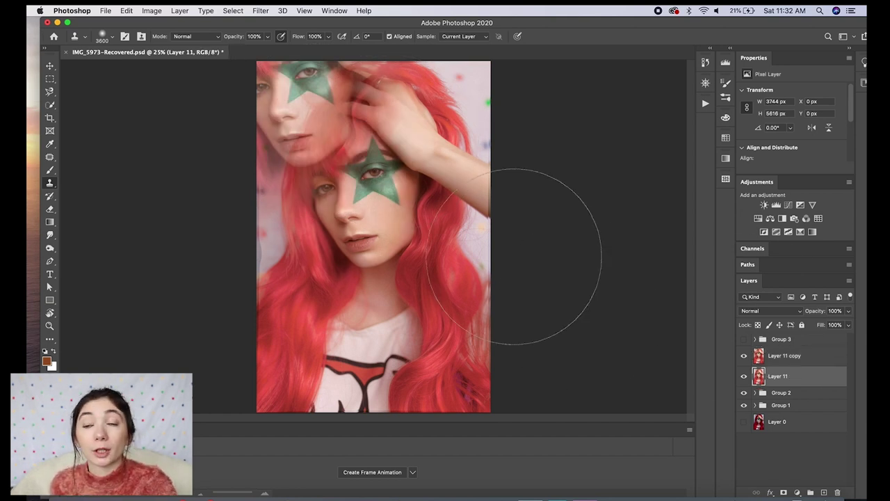
pyautogui.keyDown('alt'); pyautogui.click(362, 189); pyautogui.keyUp('alt')
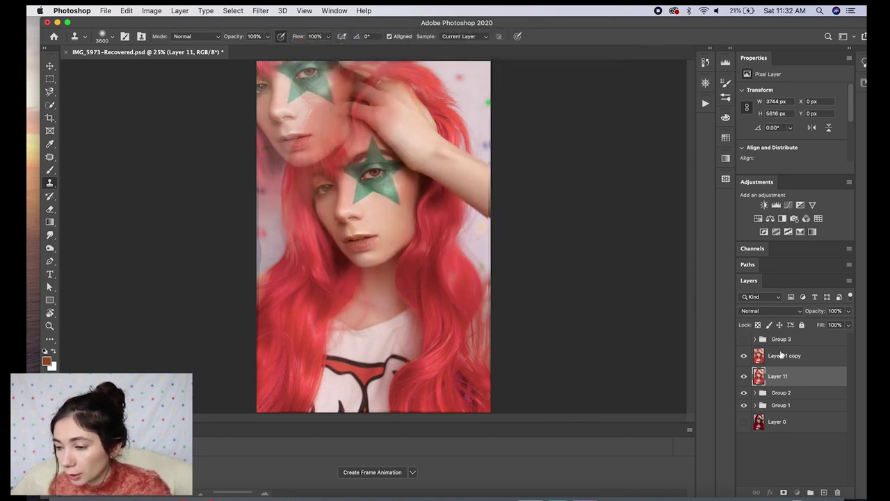
pyautogui.click(781, 356)
pyautogui.moveTo(256, 287)
pyautogui.mouseDown()
pyautogui.moveTo(334, 301)
pyautogui.moveTo(320, 287)
pyautogui.moveTo(296, 290)
pyautogui.moveTo(305, 298)
pyautogui.moveTo(317, 303)
pyautogui.moveTo(290, 253)
pyautogui.moveTo(316, 321)
pyautogui.mouseUp()
pyautogui.press('super+z')
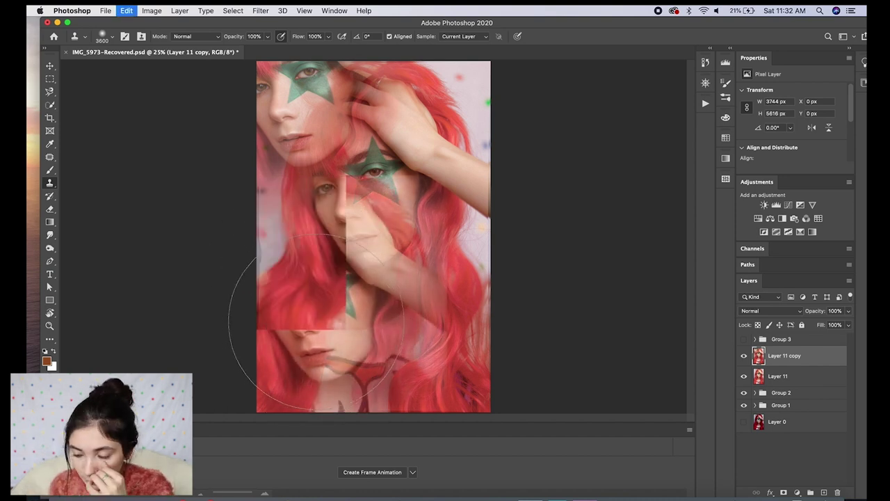
pyautogui.press('super+z')
pyautogui.click(705, 61)
pyautogui.click(665, 187)
pyautogui.click(705, 62)
# Clone the face onto the middle-left and lower-centre areas of Layer 11 copy, taking a fresh sample from Layer 11 between strokes
pyautogui.keyDown('alt'); pyautogui.click(374, 195); pyautogui.keyUp('alt')
pyautogui.moveTo(287, 244)
pyautogui.mouseDown()
pyautogui.moveTo(273, 244)
pyautogui.moveTo(334, 219)
pyautogui.mouseUp()
pyautogui.click(778, 376)
pyautogui.keyDown('alt'); pyautogui.click(383, 178); pyautogui.keyUp('alt')
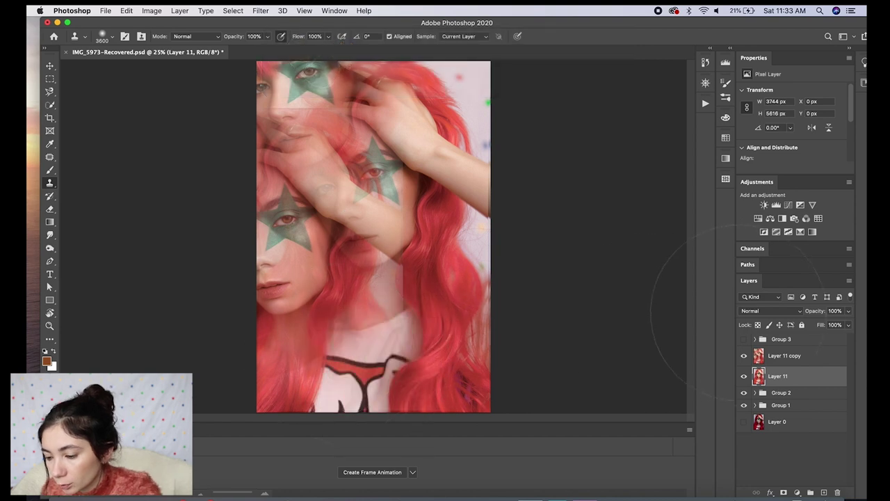
pyautogui.keyDown('alt'); pyautogui.click(363, 199); pyautogui.keyUp('alt')
pyautogui.click(786, 357)
pyautogui.moveTo(363, 332)
pyautogui.mouseDown()
pyautogui.moveTo(345, 351)
pyautogui.moveTo(386, 289)
pyautogui.mouseUp()
# Clone the face sampled from Layer 11 onto the middle-right and upper-centre areas of Layer 11 copy
pyautogui.click(778, 376)
pyautogui.keyDown('alt'); pyautogui.click(349, 204); pyautogui.keyUp('alt')
pyautogui.click(778, 355)
pyautogui.moveTo(457, 229); pyautogui.dragTo(451, 256)
pyautogui.click(765, 376)
pyautogui.keyDown('alt'); pyautogui.click(379, 174); pyautogui.keyUp('alt')
pyautogui.click(772, 355)
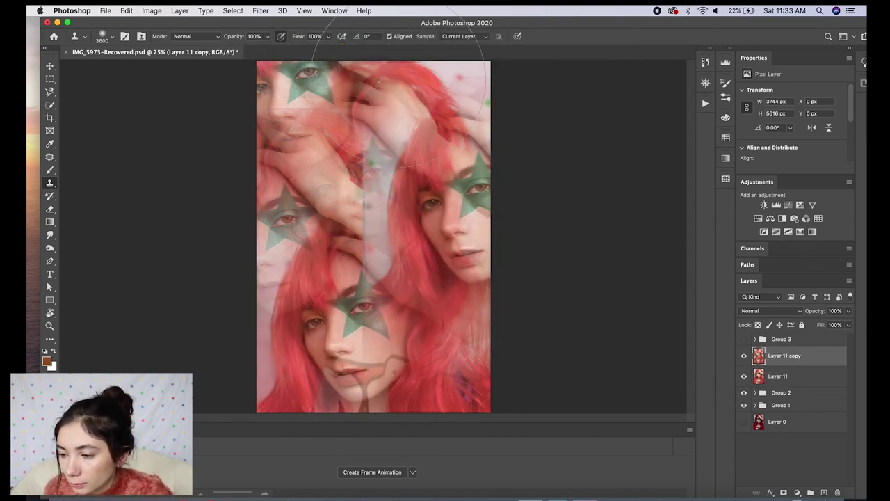
pyautogui.click(397, 128)
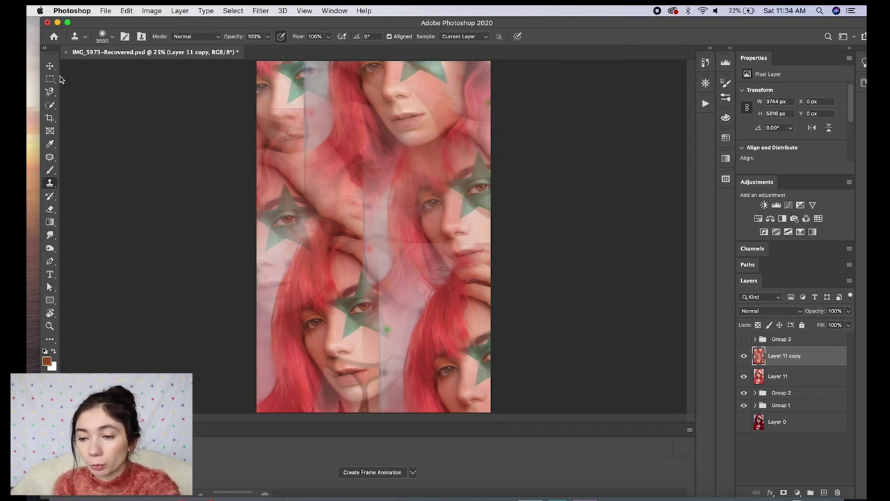
# Switch to the Eraser tool and set its Soft Round brush size to 3100 px
pyautogui.click(50, 209)
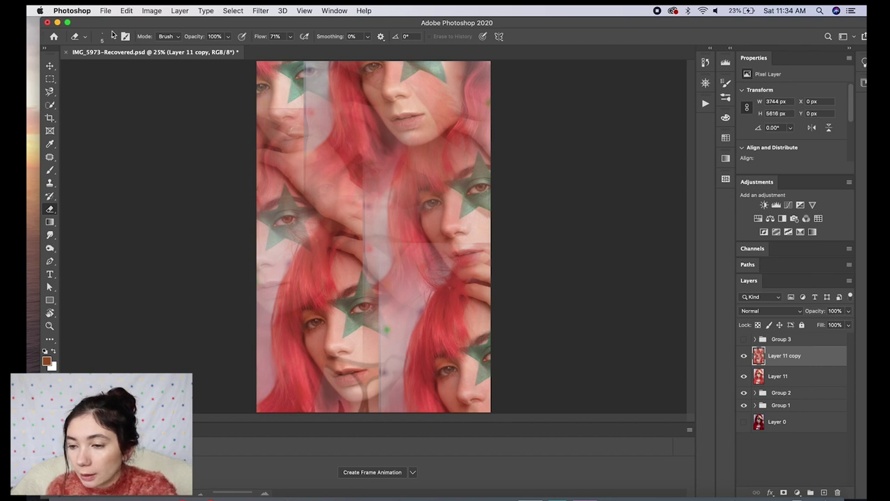
pyautogui.click(86, 37)
pyautogui.click(112, 37)
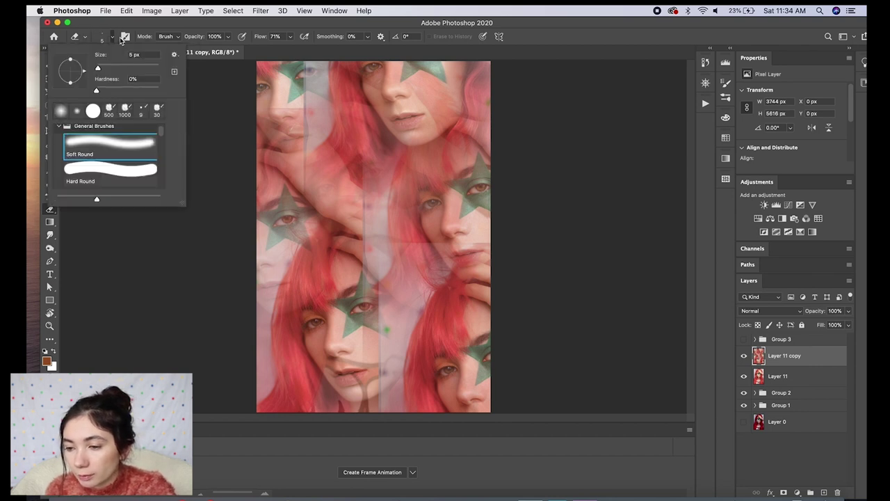
pyautogui.moveTo(103, 70); pyautogui.dragTo(147, 71)
pyautogui.click(271, 203)
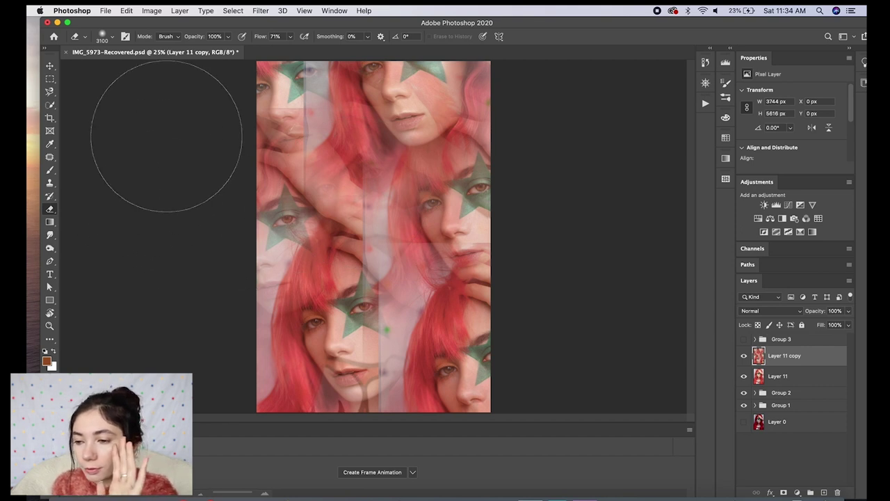
# Check the eraser brush settings, set its flow to 6%, and turn on pen pressure for opacity
pyautogui.click(104, 39)
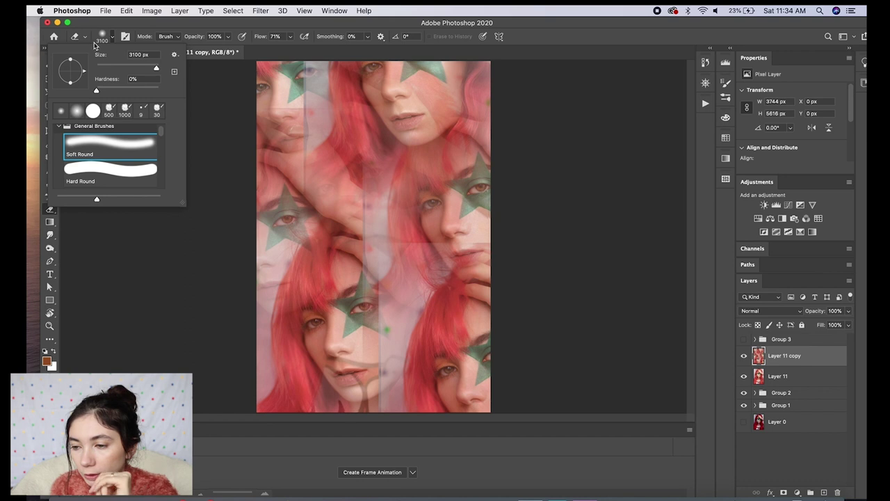
pyautogui.click(104, 39)
pyautogui.click(291, 37)
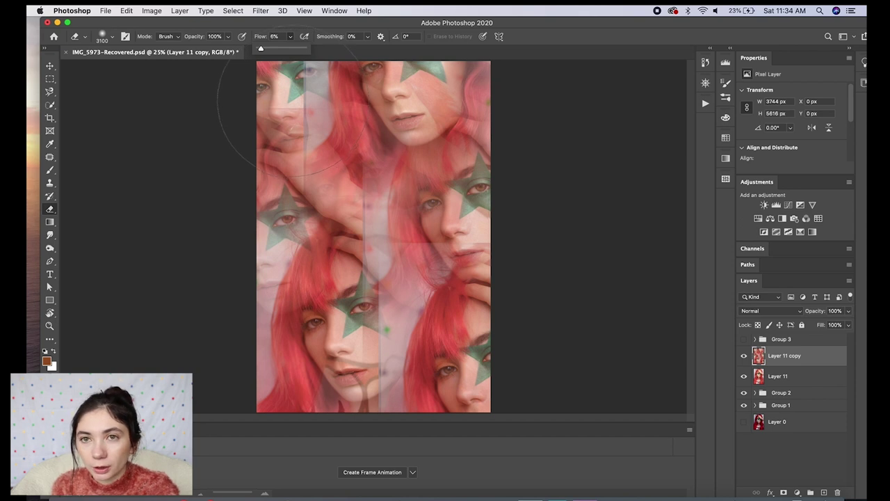
pyautogui.click(241, 38)
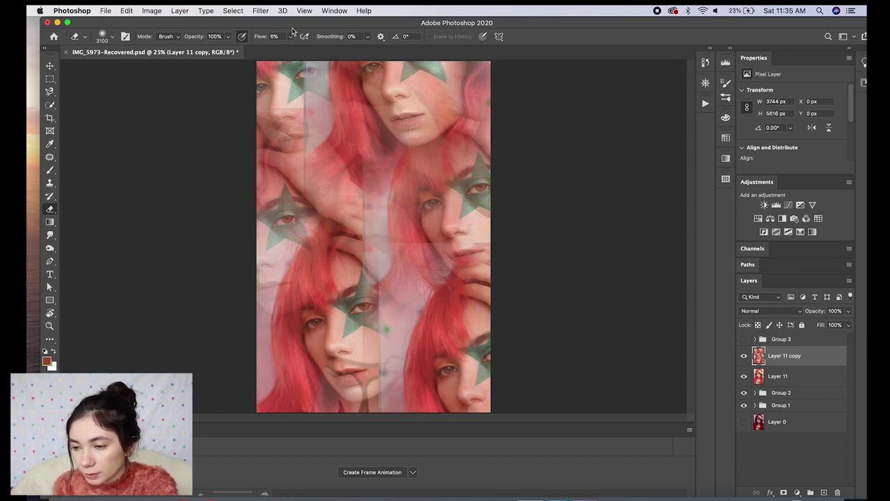
# Set the eraser flow to 26% and erase the centre of Layer 11 copy to uncover the main face
pyautogui.click(290, 37)
pyautogui.moveTo(296, 50); pyautogui.dragTo(303, 50)
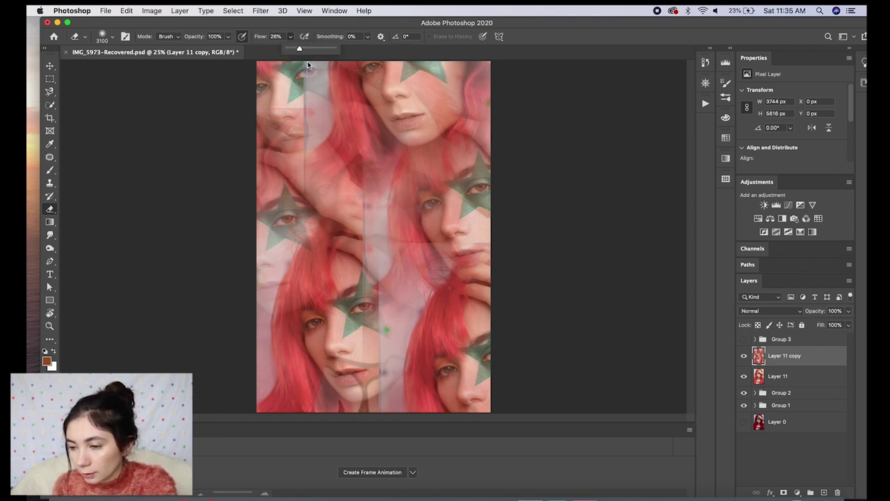
pyautogui.moveTo(378, 194); pyautogui.dragTo(368, 147)
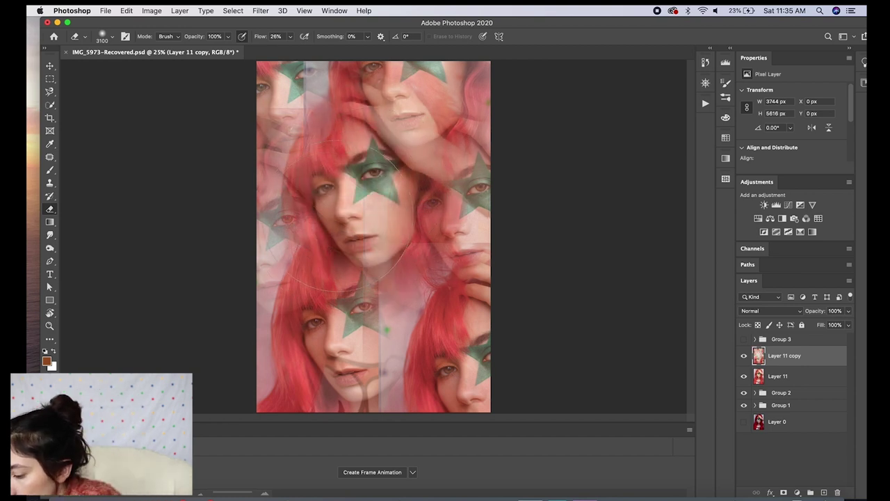
# Reduce the eraser brush to 250 px and erase the overlapping area at the lower centre of Layer 11 copy
pyautogui.press('[')
pyautogui.press('[')
pyautogui.press('[')
pyautogui.press('[')
pyautogui.press('[')
pyautogui.press('[')
pyautogui.press('[')
pyautogui.press('[')
pyautogui.press('[')
pyautogui.press('[')
pyautogui.press('[')
pyautogui.press('[')
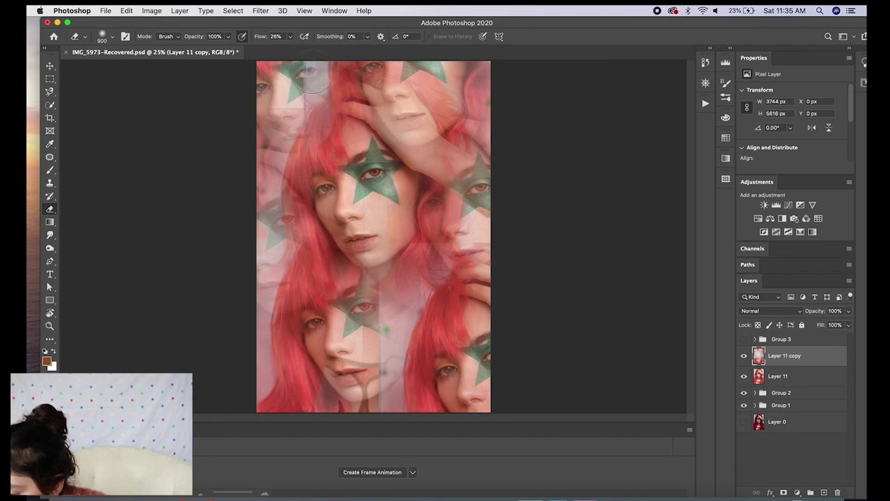
pyautogui.press('[')
pyautogui.press('[')
pyautogui.press('[')
pyautogui.press('[')
pyautogui.press('[')
pyautogui.press('[')
pyautogui.press('[')
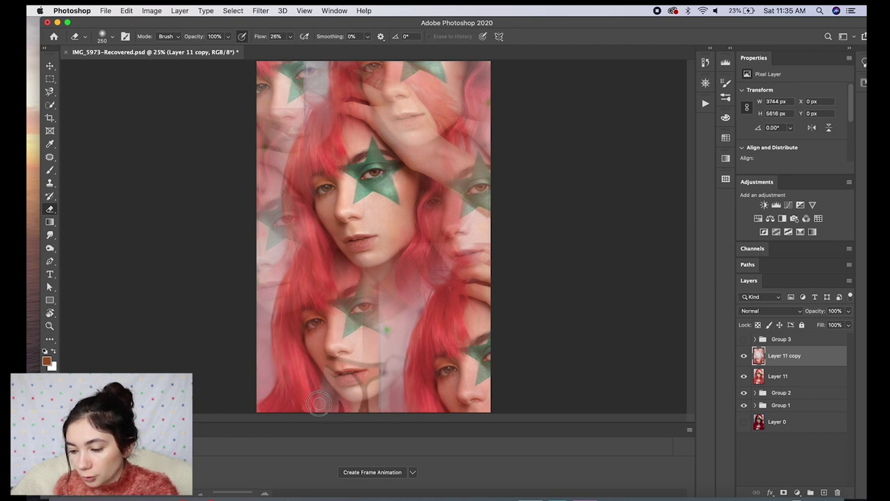
pyautogui.press('super+z')
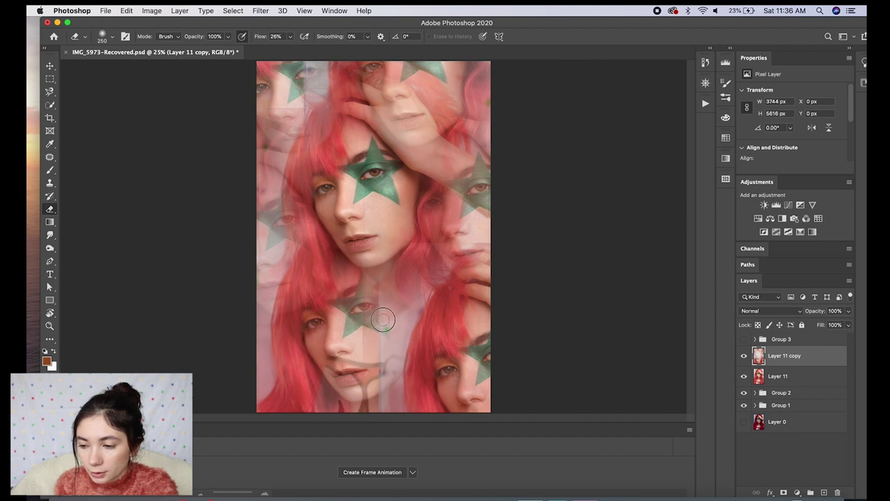
pyautogui.moveTo(398, 331)
pyautogui.mouseDown()
pyautogui.moveTo(382, 421)
pyautogui.moveTo(376, 329)
pyautogui.moveTo(432, 275)
pyautogui.mouseUp()
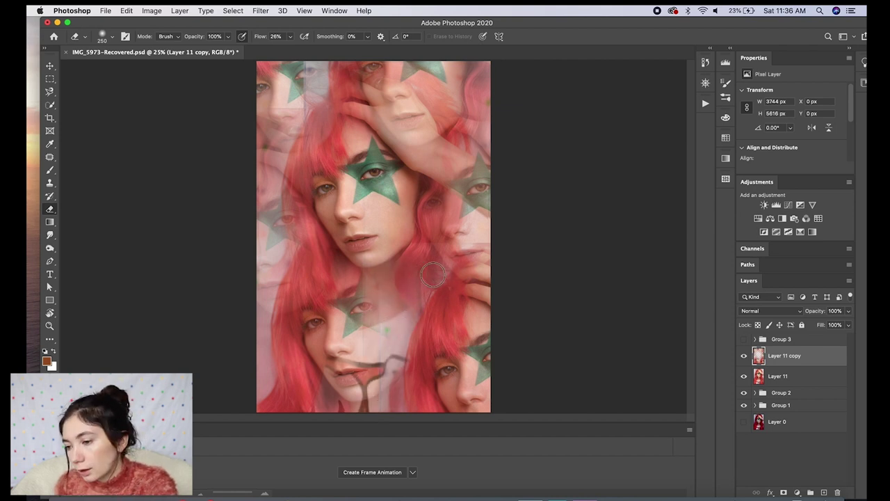
pyautogui.moveTo(329, 170); pyautogui.dragTo(313, 149)
# Hide Layer 11 copy, add an empty layer above Layer 11, and activate the Clone Stamp tool
pyautogui.click(777, 376)
pyautogui.press('s')
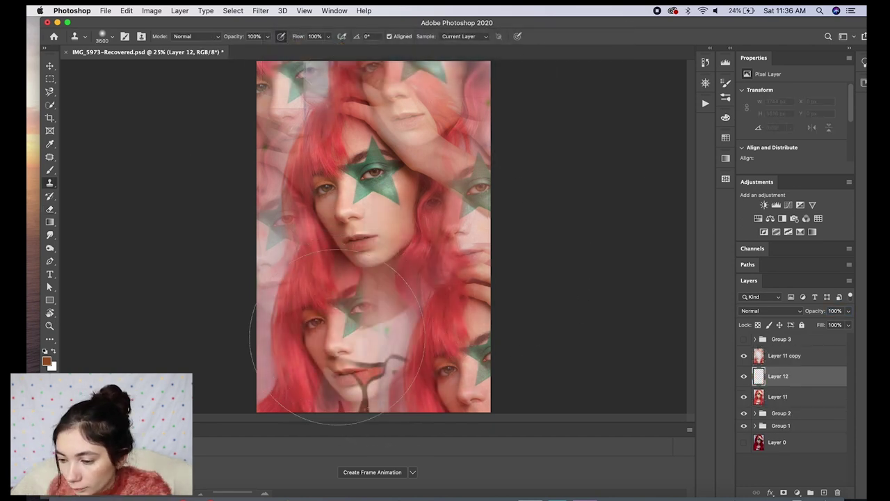
pyautogui.click(778, 355)
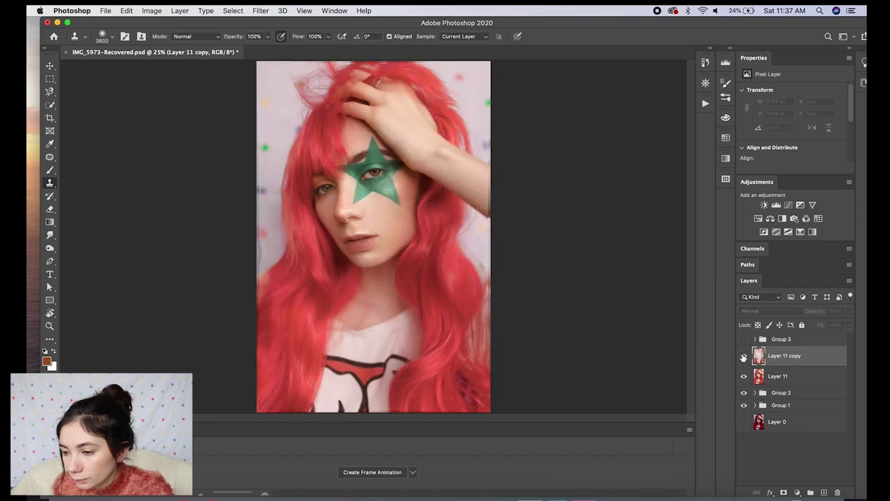
pyautogui.press('y')
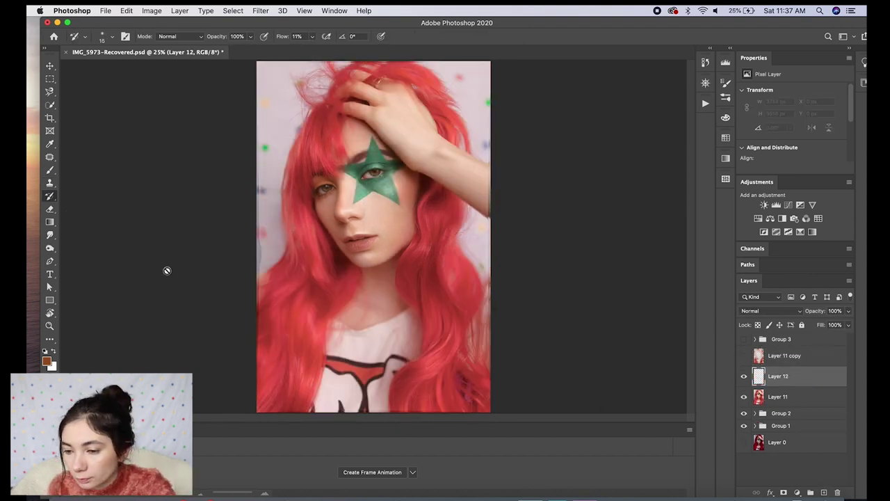
pyautogui.press('s')
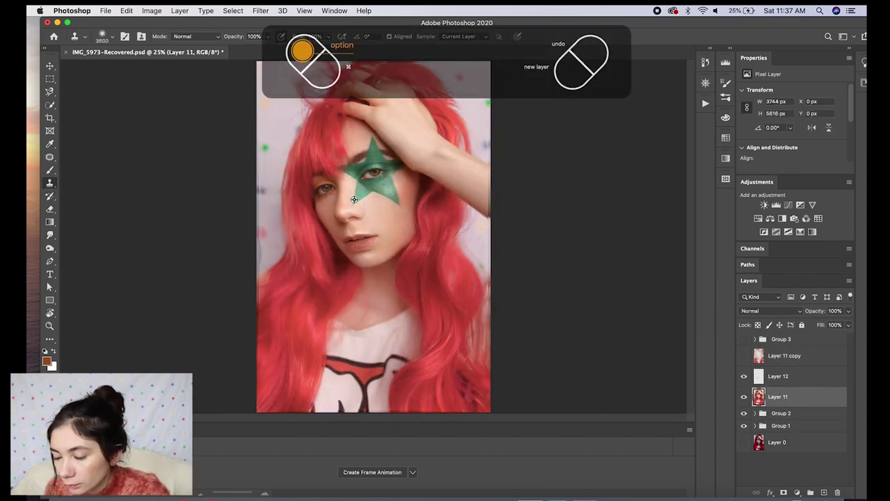
# Clone the face sampled from Layer 11 onto the upper-left and upper-right areas, each on its own new layer
pyautogui.press('super+alt+shift+n')
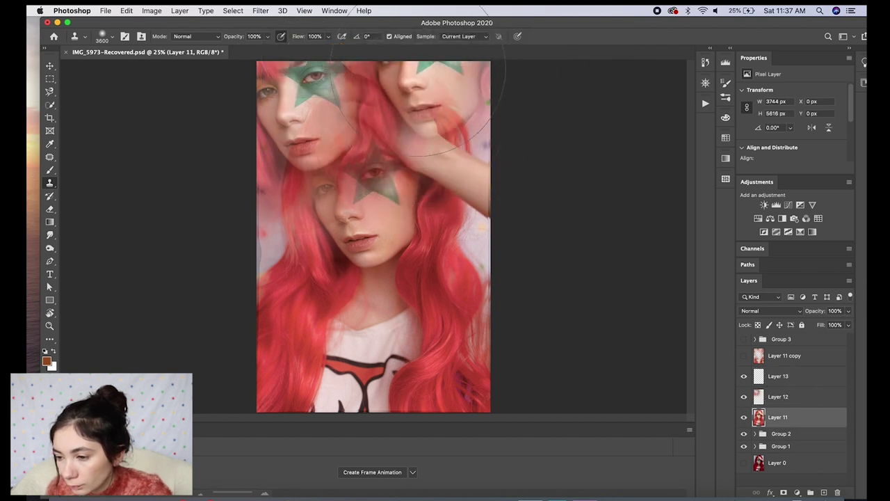
pyautogui.click(778, 418)
pyautogui.keyDown('alt'); pyautogui.click(368, 135); pyautogui.keyUp('alt')
pyautogui.click(778, 376)
pyautogui.scroll(-2, 440, 93)
pyautogui.scroll(-2, 440, 92)
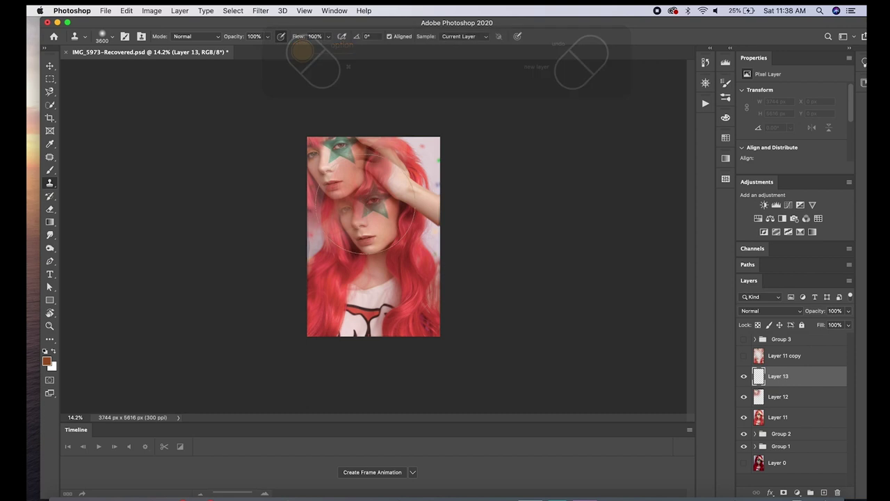
pyautogui.click(398, 159)
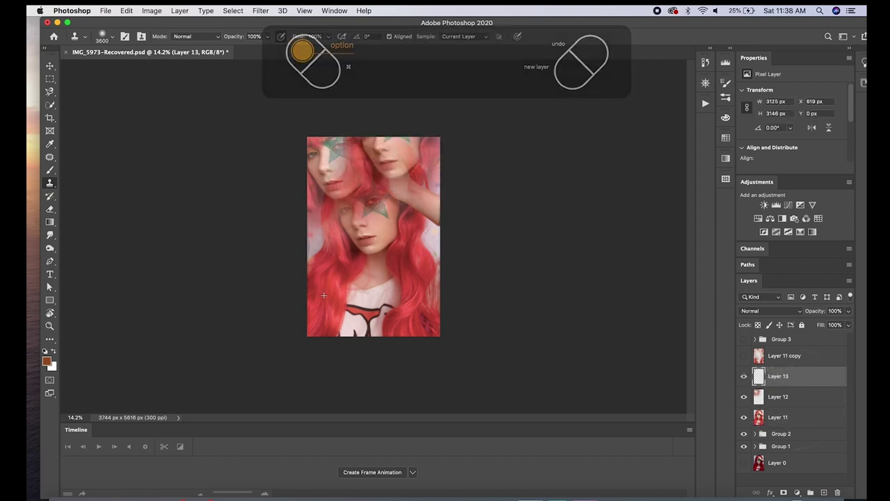
# Clone the face sampled from Layer 11 onto the middle-right area of a new layer, and open the edit history
pyautogui.click(778, 396)
pyautogui.click(778, 418)
pyautogui.keyDown('alt'); pyautogui.click(368, 220); pyautogui.keyUp('alt')
pyautogui.click(823, 492)
pyautogui.click(427, 203)
pyautogui.press('super+z')
pyautogui.click(705, 62)
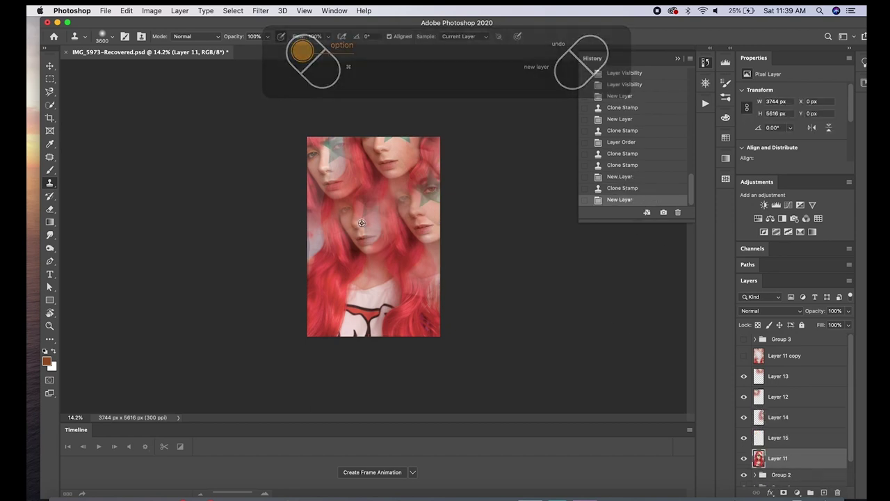
# Clone the face from Layer 11 onto the lower-right and middle-left areas, keeping each copy on a separate new layer
pyautogui.moveTo(399, 243); pyautogui.dragTo(405, 285)
pyautogui.click(778, 458)
pyautogui.click(824, 492)
pyautogui.click(778, 476)
pyautogui.keyDown('alt'); pyautogui.click(353, 192); pyautogui.keyUp('alt')
pyautogui.moveTo(324, 254); pyautogui.dragTo(320, 206)
pyautogui.press('super+z')
pyautogui.click(786, 459)
pyautogui.press('super+shift+z')
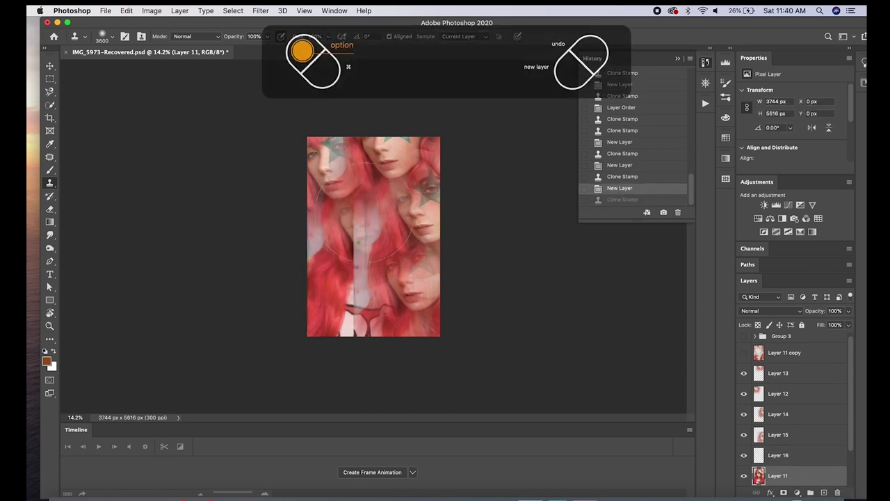
# Clone a fresh sample of the face from Layer 11 onto the lower-centre area of another new layer
pyautogui.click(778, 475)
pyautogui.click(824, 492)
pyautogui.moveTo(851, 437); pyautogui.dragTo(851, 456)
pyautogui.click(778, 474)
pyautogui.keyDown('alt'); pyautogui.click(353, 192); pyautogui.keyUp('alt')
pyautogui.moveTo(353, 306); pyautogui.dragTo(350, 296)
pyautogui.press('super+z')
pyautogui.press('super+shift+z')
pyautogui.press('super+z')
pyautogui.press('super+shift+z')
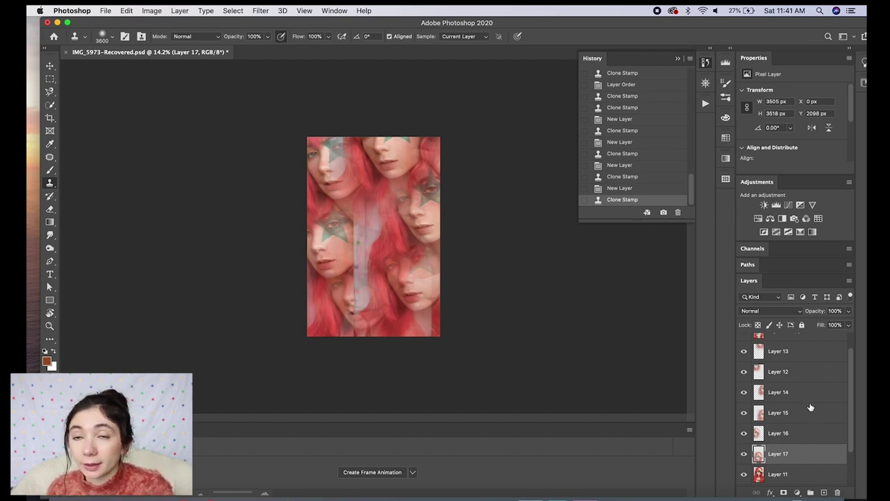
# Examine the layer stack and toggle Layers 16 and 17 off and on to check each cloned face
pyautogui.scroll(-3, 855, 403)
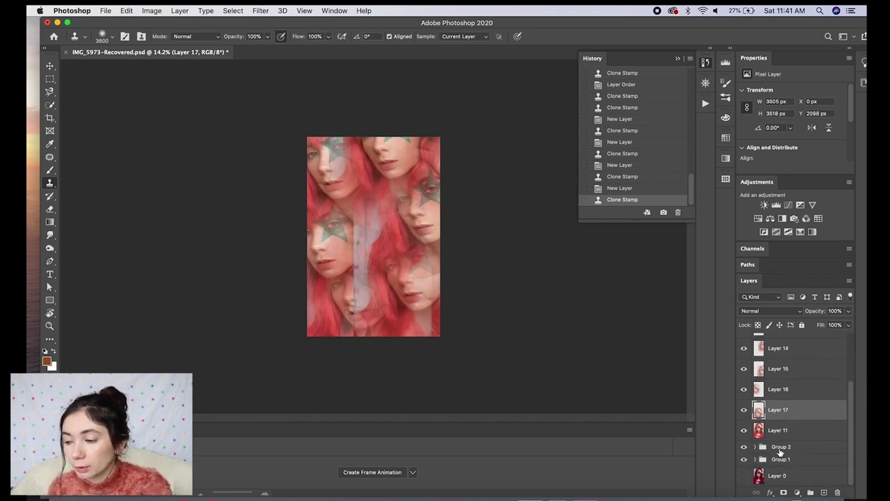
pyautogui.scroll(4, 844, 402)
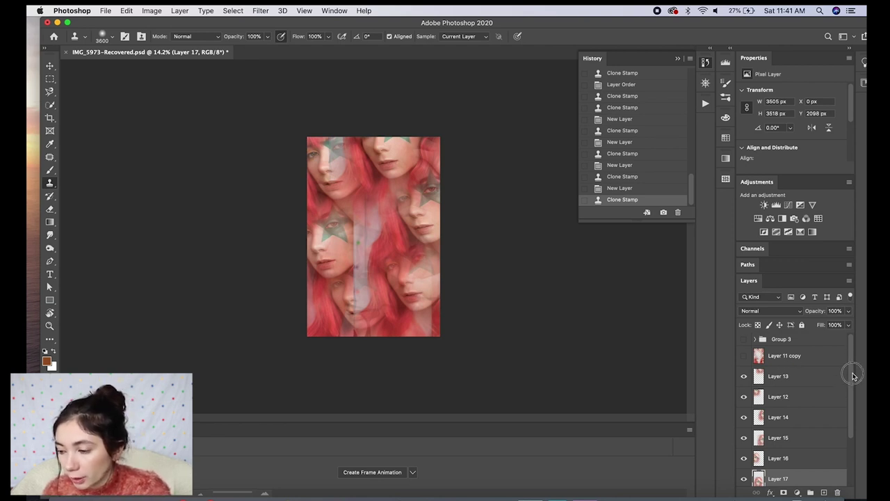
pyautogui.scroll(-3, 849, 417)
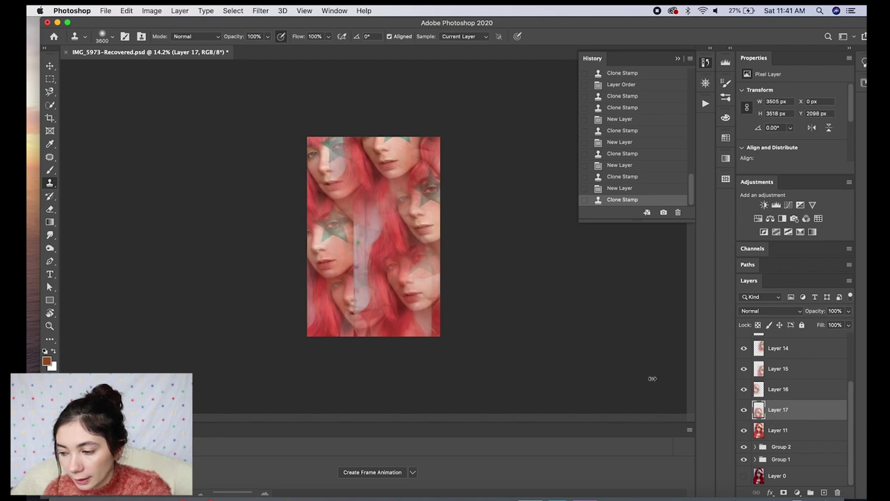
pyautogui.click(744, 391)
pyautogui.click(744, 390)
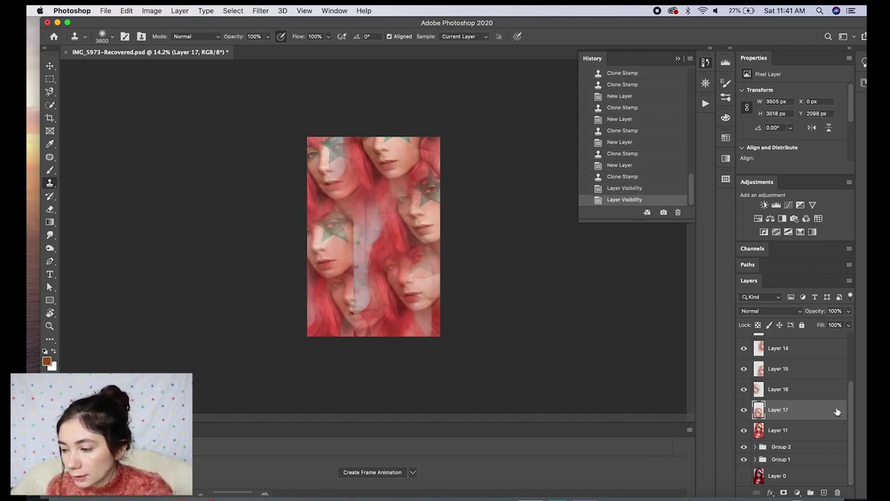
pyautogui.scroll(2, 764, 375)
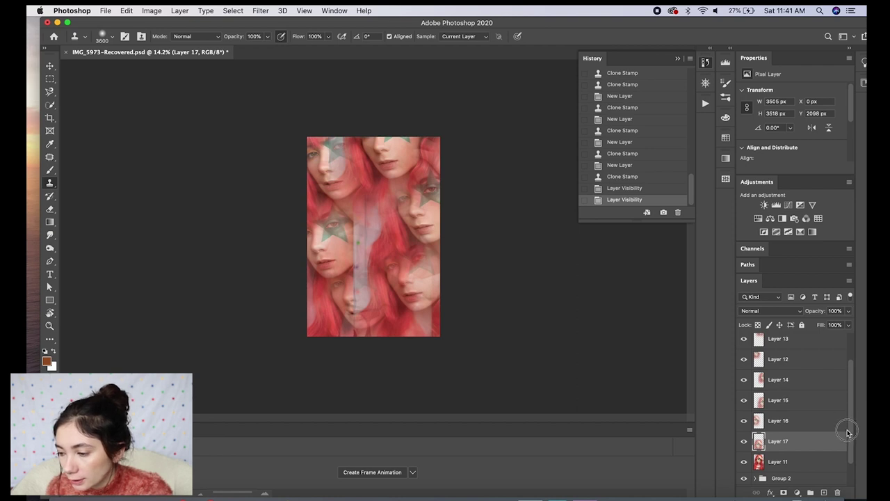
pyautogui.click(745, 442)
pyautogui.click(745, 442)
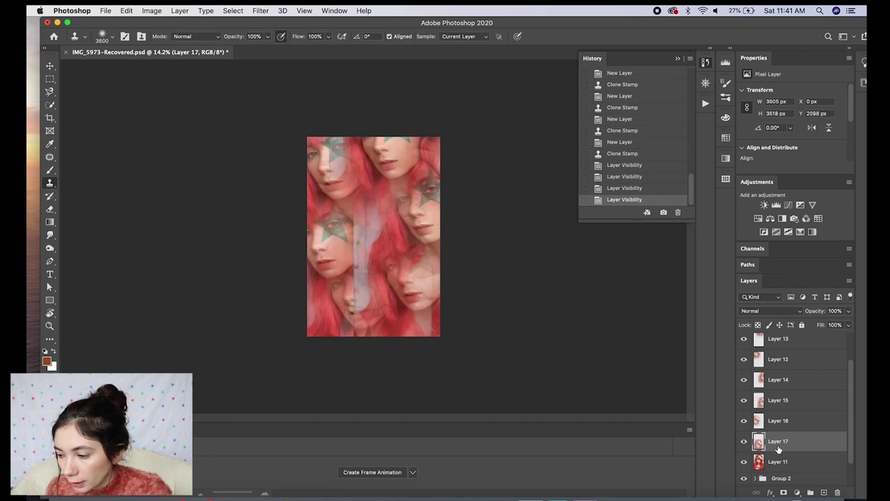
# Hide Layers 12 to 16 and select Layer 17
pyautogui.click(743, 420)
pyautogui.click(743, 400)
pyautogui.click(743, 359)
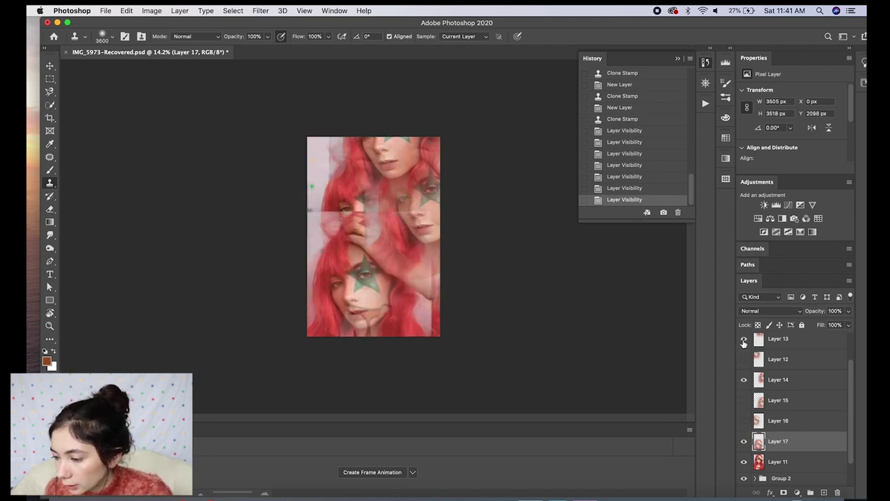
pyautogui.click(743, 338)
pyautogui.click(743, 379)
pyautogui.click(850, 400)
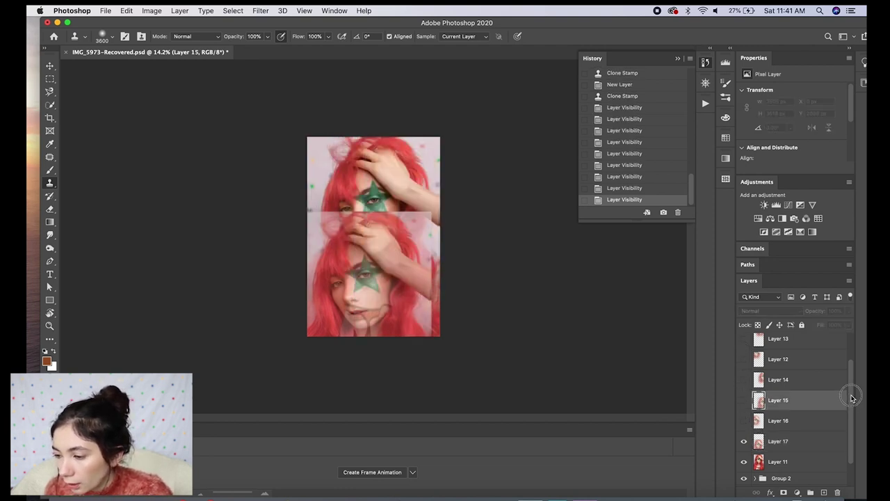
pyautogui.scroll(-2, 834, 400)
pyautogui.click(787, 420)
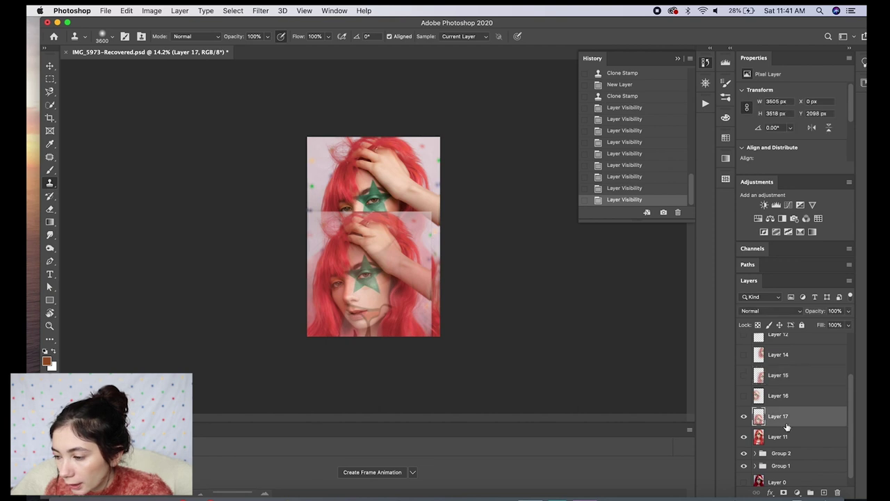
# Switch to the Eraser tool, test a stroke on Layer 17's left edge, and set the flow to 75%
pyautogui.click(52, 223)
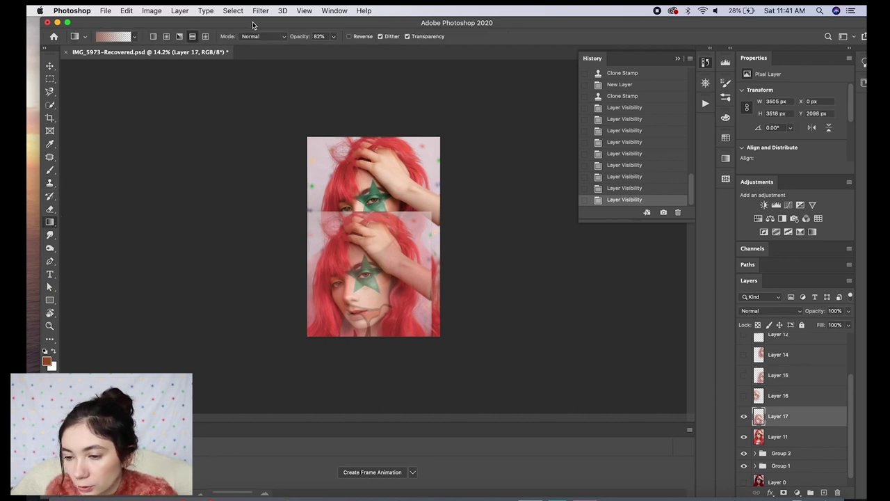
pyautogui.click(49, 209)
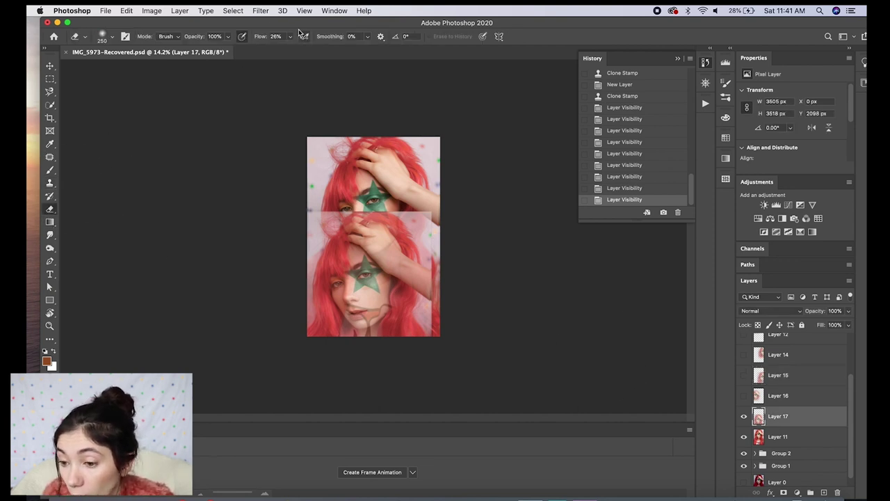
pyautogui.moveTo(313, 224); pyautogui.dragTo(303, 230)
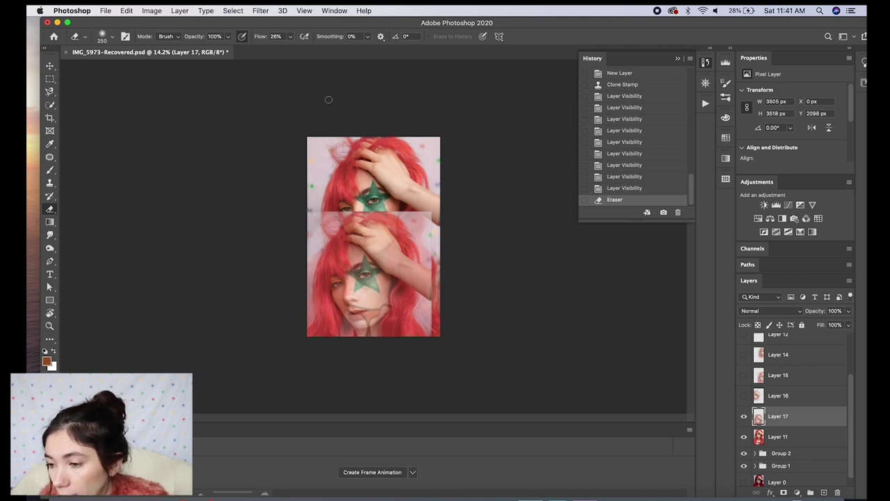
pyautogui.moveTo(290, 37); pyautogui.dragTo(313, 48)
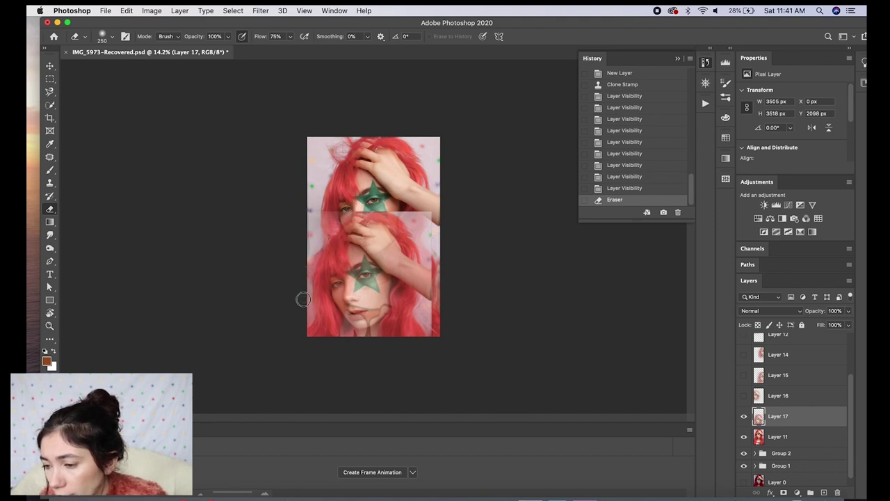
# Erase the hard left, top and right edges of Layer 17, raising the eraser flow to 100%
pyautogui.moveTo(308, 317); pyautogui.dragTo(303, 294)
pyautogui.moveTo(322, 225)
pyautogui.mouseDown()
pyautogui.moveTo(334, 216)
pyautogui.moveTo(431, 231)
pyautogui.mouseUp()
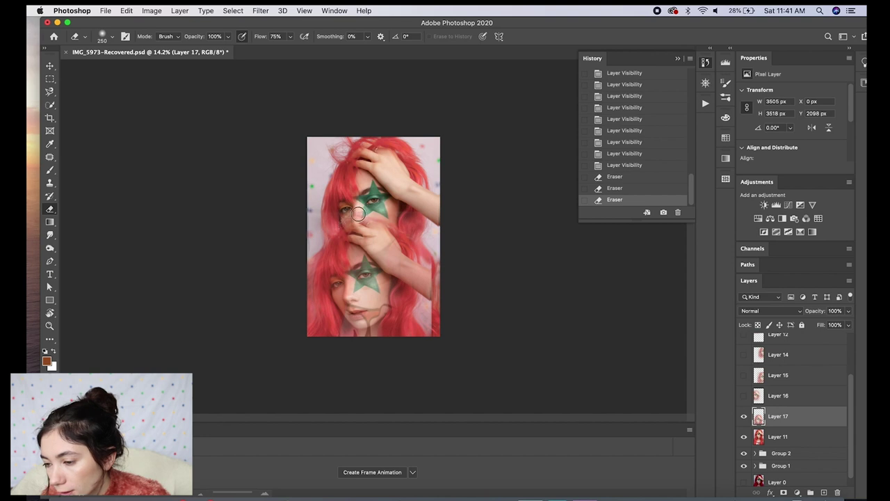
pyautogui.moveTo(379, 235)
pyautogui.mouseDown()
pyautogui.moveTo(370, 229)
pyautogui.moveTo(387, 240)
pyautogui.moveTo(359, 242)
pyautogui.moveTo(339, 223)
pyautogui.moveTo(359, 248)
pyautogui.moveTo(344, 213)
pyautogui.moveTo(363, 226)
pyautogui.moveTo(378, 189)
pyautogui.moveTo(405, 202)
pyautogui.moveTo(407, 253)
pyautogui.moveTo(378, 238)
pyautogui.moveTo(432, 306)
pyautogui.mouseUp()
pyautogui.click(291, 38)
pyautogui.moveTo(290, 48); pyautogui.dragTo(306, 48)
pyautogui.moveTo(397, 260)
pyautogui.mouseDown()
pyautogui.moveTo(432, 277)
pyautogui.moveTo(389, 250)
pyautogui.moveTo(427, 290)
pyautogui.moveTo(395, 337)
pyautogui.moveTo(391, 254)
pyautogui.moveTo(424, 254)
pyautogui.mouseUp()
# Show Layer 16 and erase its surplus around the middle-left face with the eraser enlarged to 1200 px
pyautogui.click(743, 395)
pyautogui.click(743, 395)
pyautogui.click(743, 395)
pyautogui.click(778, 395)
pyautogui.press(']')
pyautogui.press(']')
pyautogui.press(']')
pyautogui.press(']')
pyautogui.press(']')
pyautogui.press(']')
pyautogui.press(']')
pyautogui.press(']')
pyautogui.press(']')
pyautogui.press(']')
pyautogui.moveTo(377, 191)
pyautogui.mouseDown()
pyautogui.moveTo(361, 221)
pyautogui.moveTo(342, 182)
pyautogui.moveTo(310, 200)
pyautogui.mouseUp()
# Show Layer 15 and erase the parts covering the central and lower-centre faces and the area above its own face
pyautogui.click(743, 375)
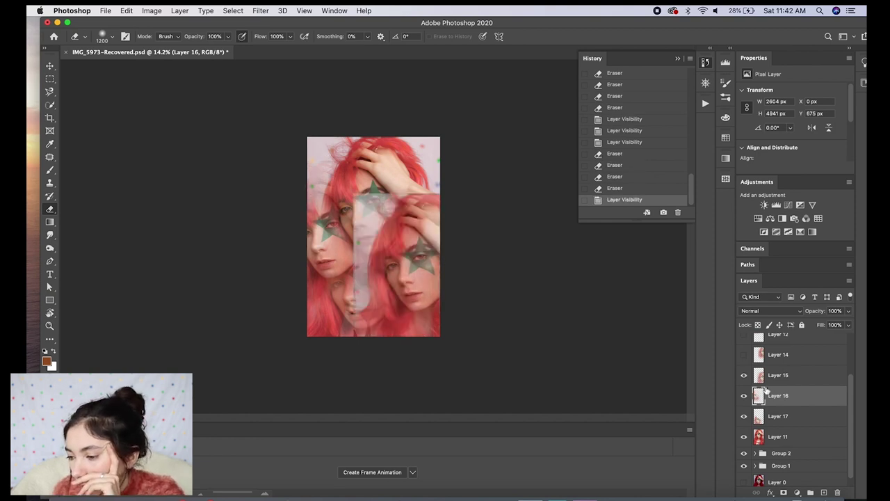
pyautogui.click(743, 376)
pyautogui.click(744, 375)
pyautogui.click(778, 375)
pyautogui.moveTo(384, 199)
pyautogui.mouseDown()
pyautogui.moveTo(370, 219)
pyautogui.moveTo(369, 268)
pyautogui.moveTo(379, 295)
pyautogui.mouseUp()
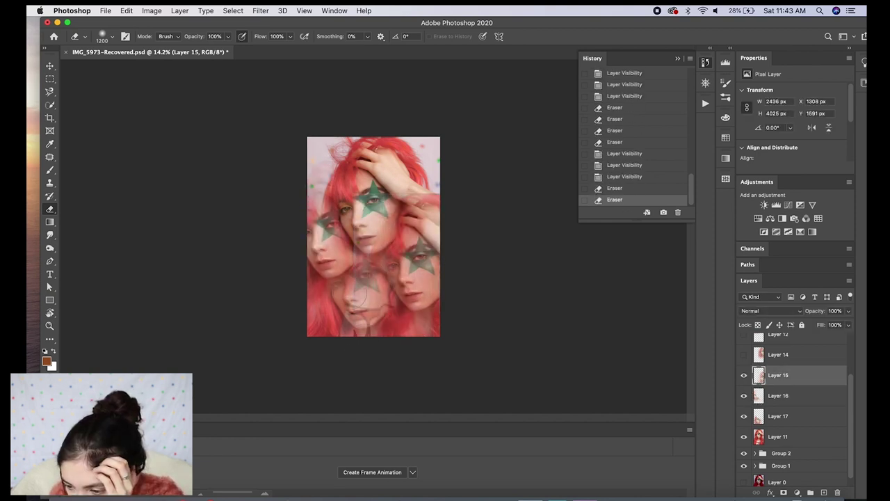
pyautogui.moveTo(365, 252); pyautogui.dragTo(376, 299)
pyautogui.moveTo(384, 230); pyautogui.dragTo(504, 201)
# Show Layer 14 and erase the part of it that covers the central face
pyautogui.click(759, 355)
pyautogui.click(744, 355)
pyautogui.moveTo(375, 233)
pyautogui.mouseDown()
pyautogui.moveTo(399, 156)
pyautogui.moveTo(401, 256)
pyautogui.mouseUp()
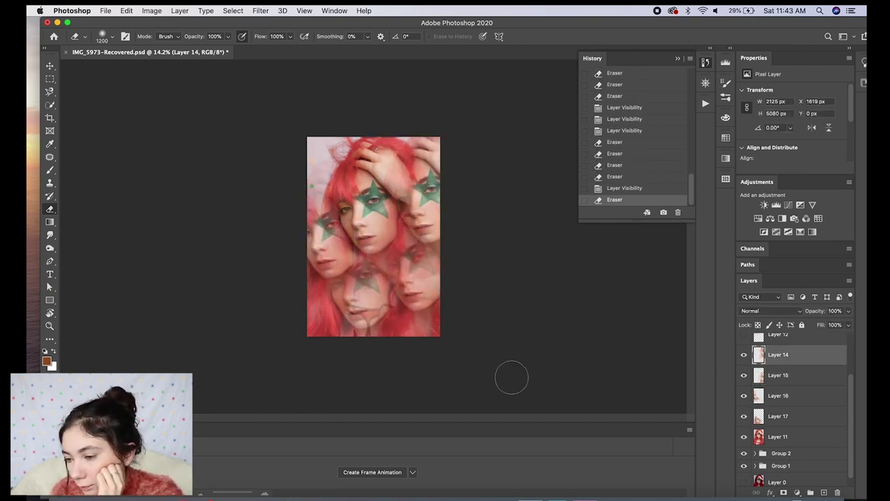
# Show Layer 12 and erase the part of it that overlaps the central face and hair
pyautogui.scroll(5, 765, 396)
pyautogui.click(743, 396)
pyautogui.click(778, 396)
pyautogui.moveTo(376, 174)
pyautogui.mouseDown()
pyautogui.moveTo(362, 224)
pyautogui.moveTo(338, 177)
pyautogui.moveTo(347, 194)
pyautogui.mouseUp()
pyautogui.click(778, 438)
pyautogui.moveTo(400, 247); pyautogui.dragTo(402, 267)
pyautogui.press('super+z')
# Show Layer 13 and erase its lower part where it covers the central face's forehead and hair
pyautogui.click(743, 376)
pyautogui.click(778, 376)
pyautogui.moveTo(398, 181)
pyautogui.mouseDown()
pyautogui.moveTo(368, 203)
pyautogui.moveTo(373, 165)
pyautogui.moveTo(381, 188)
pyautogui.mouseUp()
pyautogui.press('super+z')
pyautogui.moveTo(375, 183); pyautogui.dragTo(362, 189)
pyautogui.moveTo(368, 174); pyautogui.dragTo(389, 191)
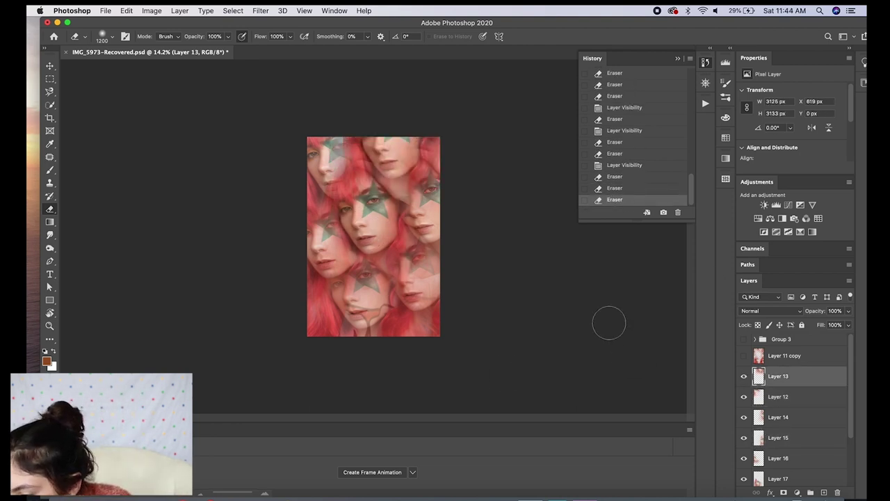
pyautogui.moveTo(851, 359)
pyautogui.mouseDown()
pyautogui.moveTo(854, 394)
pyautogui.moveTo(851, 368)
pyautogui.mouseUp()
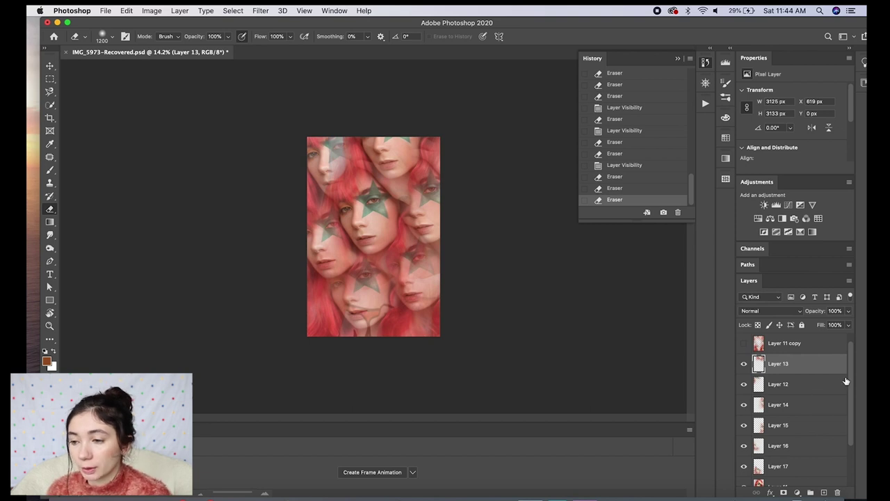
# Move Layer 16, the face along the left edge, slightly outward to the left and a little up
pyautogui.scroll(-3, 845, 390)
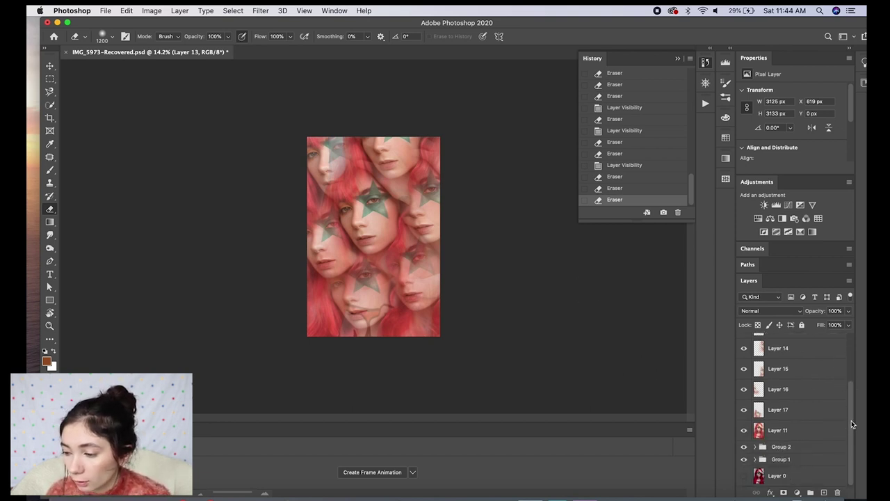
pyautogui.scroll(1, 851, 423)
pyautogui.click(798, 396)
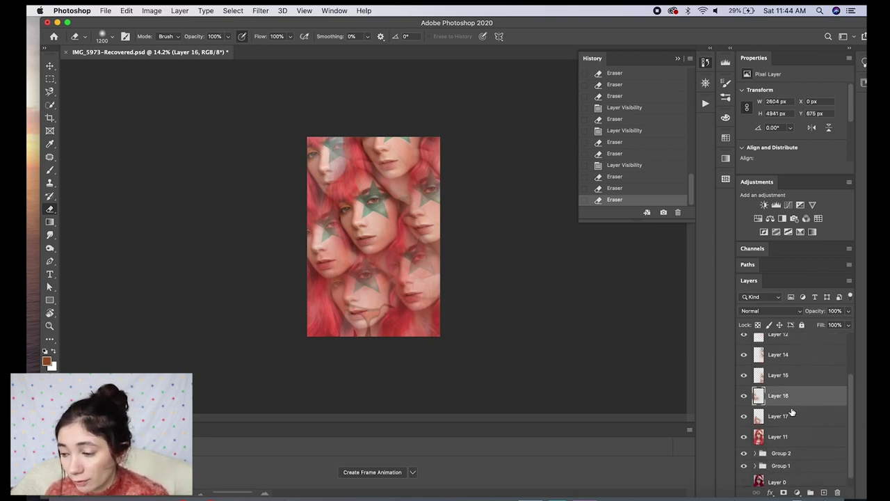
pyautogui.click(49, 63)
pyautogui.moveTo(362, 245); pyautogui.dragTo(341, 263)
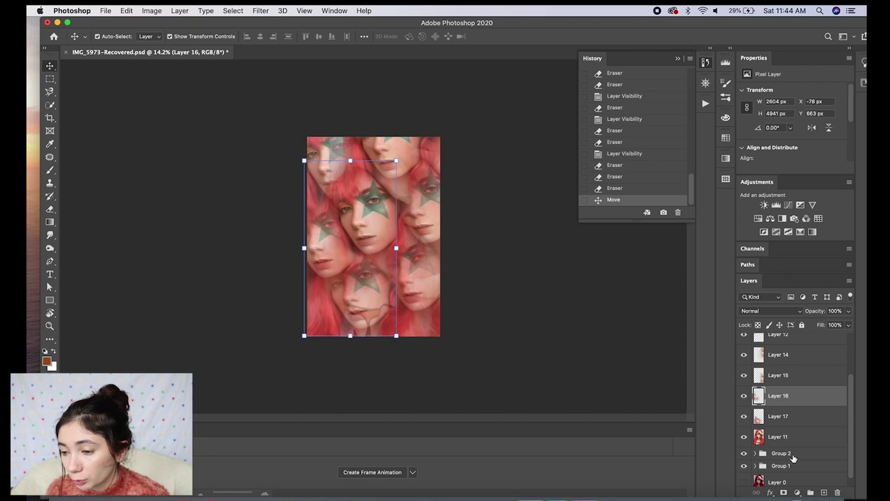
# Reposition Layer 17, the lower-centre face, slightly up and to the right beneath the central face
pyautogui.click(777, 416)
pyautogui.moveTo(353, 304); pyautogui.dragTo(353, 307)
pyautogui.click(793, 416)
pyautogui.moveTo(428, 338); pyautogui.dragTo(431, 339)
pyautogui.moveTo(355, 299)
pyautogui.mouseDown()
pyautogui.moveTo(363, 309)
pyautogui.moveTo(363, 288)
pyautogui.mouseUp()
# Shift Layer 15, the lower-right face, slightly up toward the central face
pyautogui.click(800, 376)
pyautogui.click(443, 265)
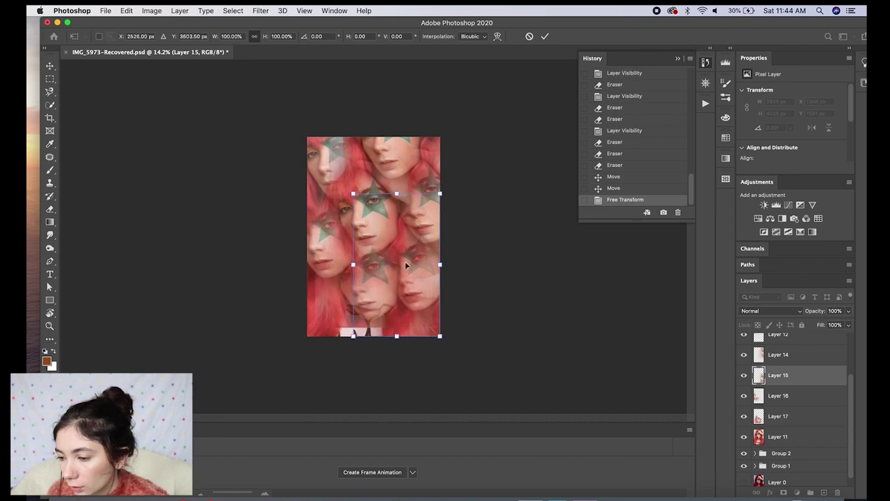
pyautogui.moveTo(414, 274); pyautogui.dragTo(412, 266)
# Raise Layer 14 above Layers 12 and 13 in the stack and move its face slightly right and up
pyautogui.click(797, 358)
pyautogui.scroll(4, 810, 396)
pyautogui.moveTo(810, 399); pyautogui.dragTo(808, 374)
pyautogui.moveTo(808, 382); pyautogui.dragTo(806, 353)
pyautogui.moveTo(431, 213); pyautogui.dragTo(440, 209)
# Try a further small move of the Layer 14 face and undo that last move
pyautogui.moveTo(432, 221)
pyautogui.mouseDown()
pyautogui.moveTo(422, 221)
pyautogui.moveTo(431, 219)
pyautogui.mouseUp()
pyautogui.click(430, 221)
pyautogui.click(778, 363)
pyautogui.click(632, 351)
pyautogui.press('c')
pyautogui.press('super+z')
pyautogui.click(50, 66)
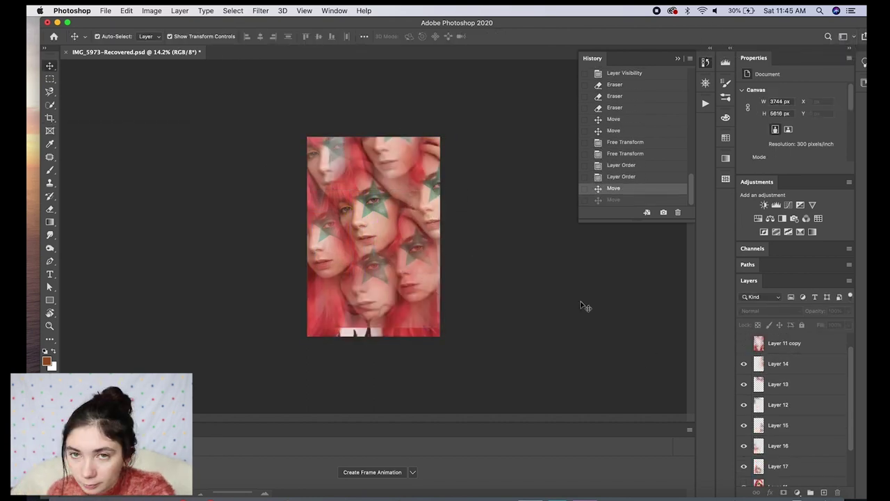
# Delete the hidden Layer 11 copy and merge Layers 12 through 17 into a single layer
pyautogui.click(784, 343)
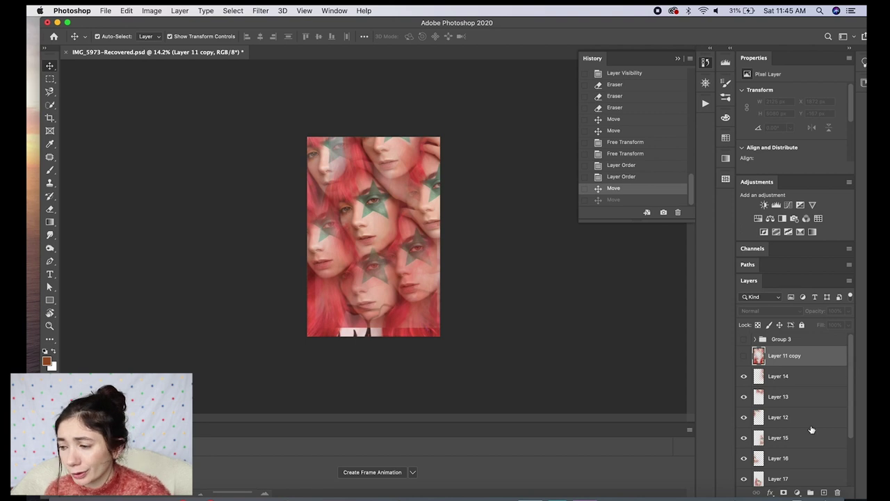
pyautogui.click(836, 491)
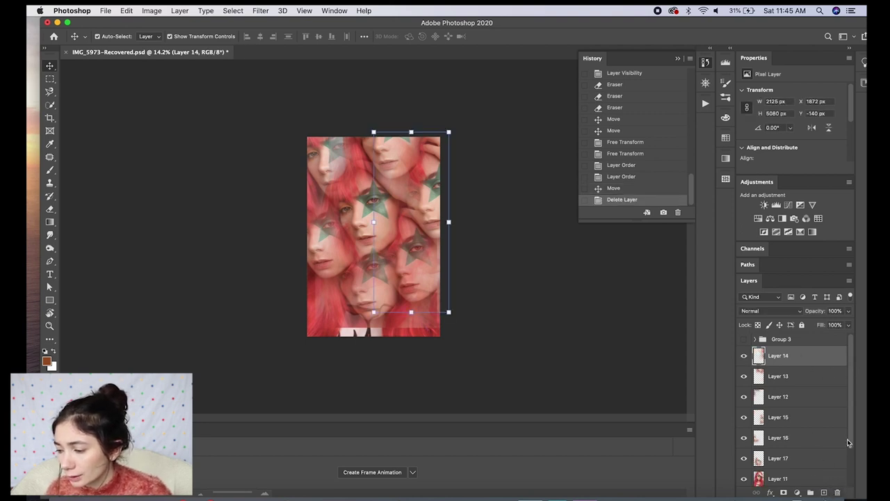
pyautogui.scroll(-2, 799, 412)
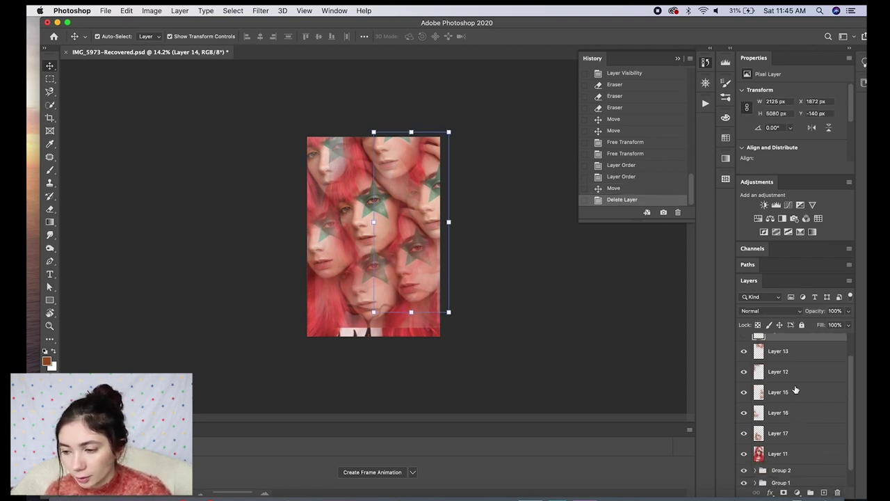
pyautogui.click(806, 433)
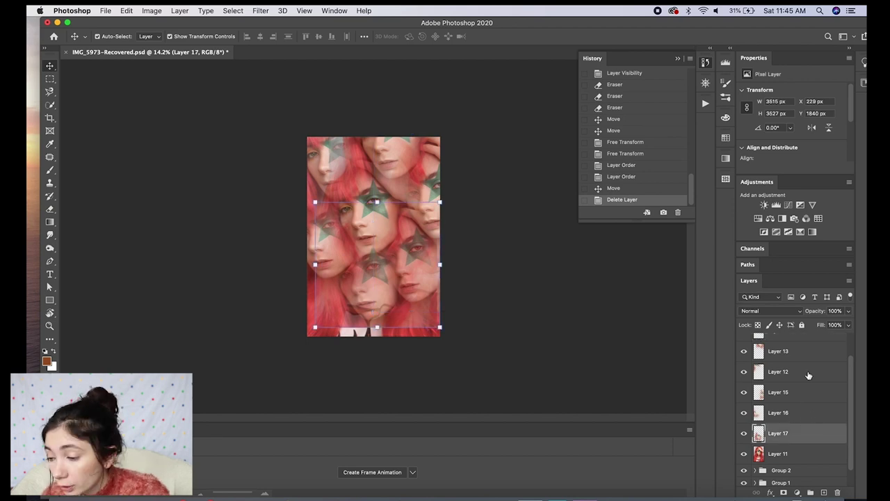
pyautogui.scroll(2, 849, 389)
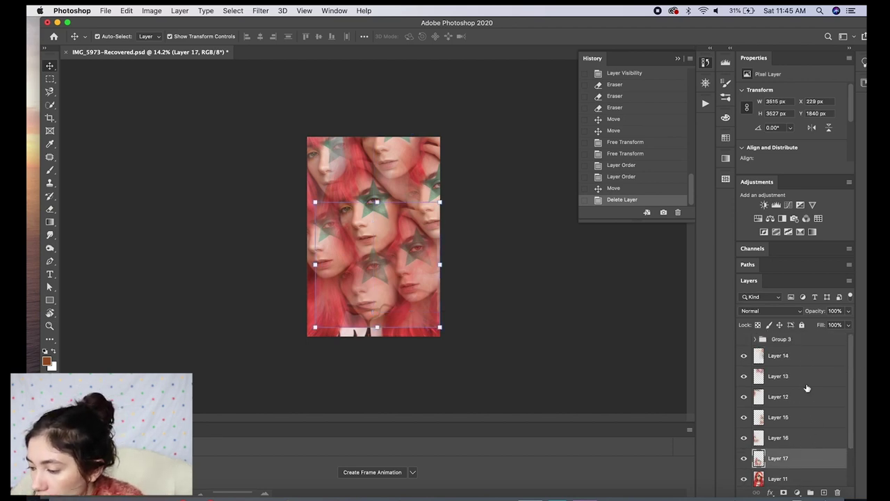
pyautogui.keyDown('shift'); pyautogui.click(808, 357); pyautogui.keyUp('shift')
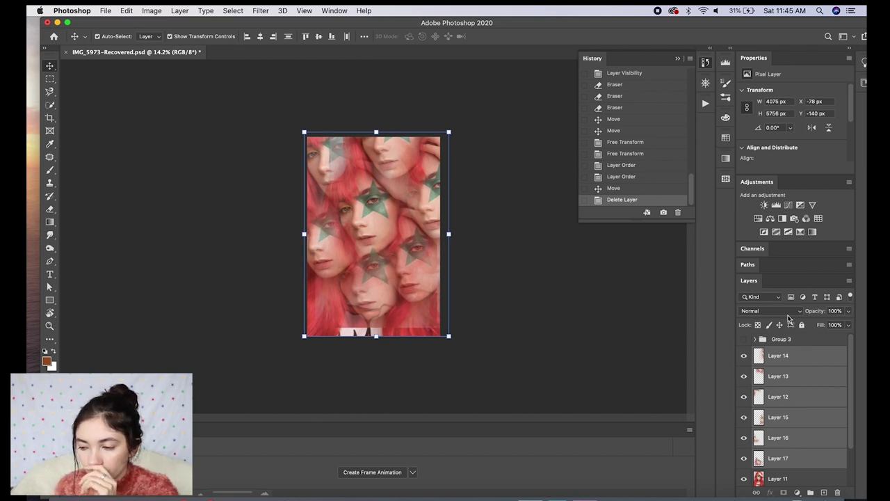
pyautogui.rightClick(807, 379)
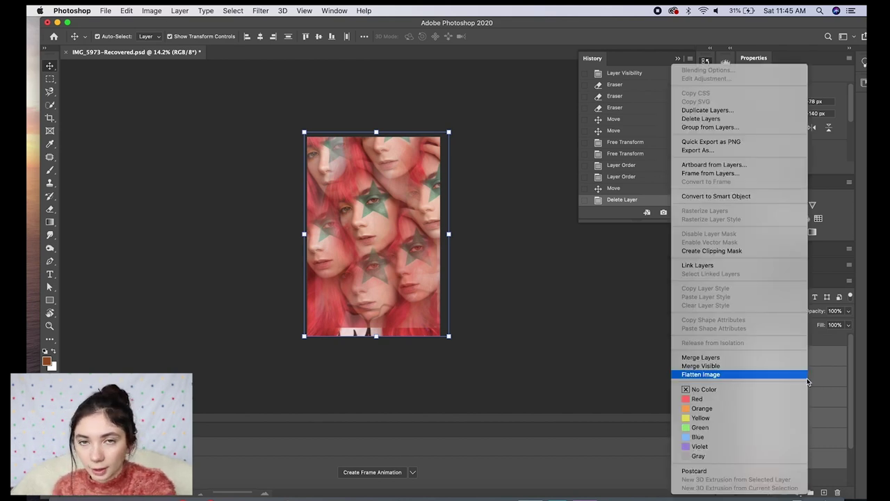
pyautogui.click(764, 357)
# Toggle the merged face layer's visibility off and on to compare the portrait with and without the copies
pyautogui.click(742, 355)
pyautogui.click(743, 355)
pyautogui.click(743, 356)
pyautogui.click(742, 356)
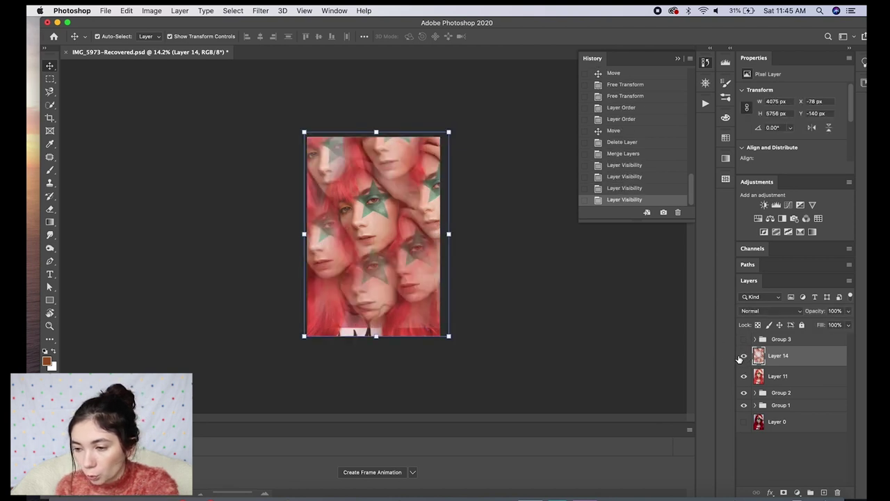
pyautogui.click(743, 358)
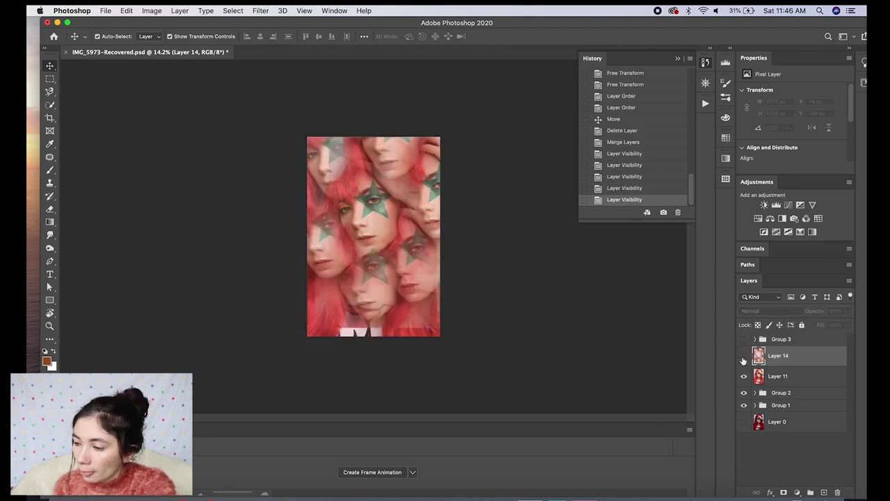